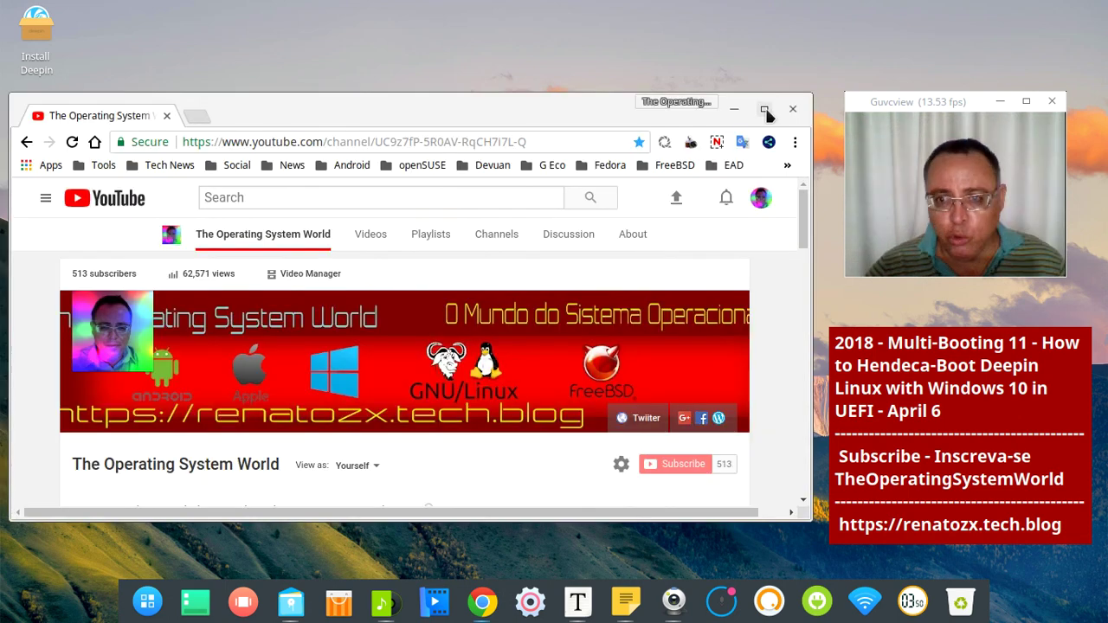
Restore the Chrome window showing The Operating System World YouTube channel from the dock
{"action": "left_click", "coordinate": [766, 112]}
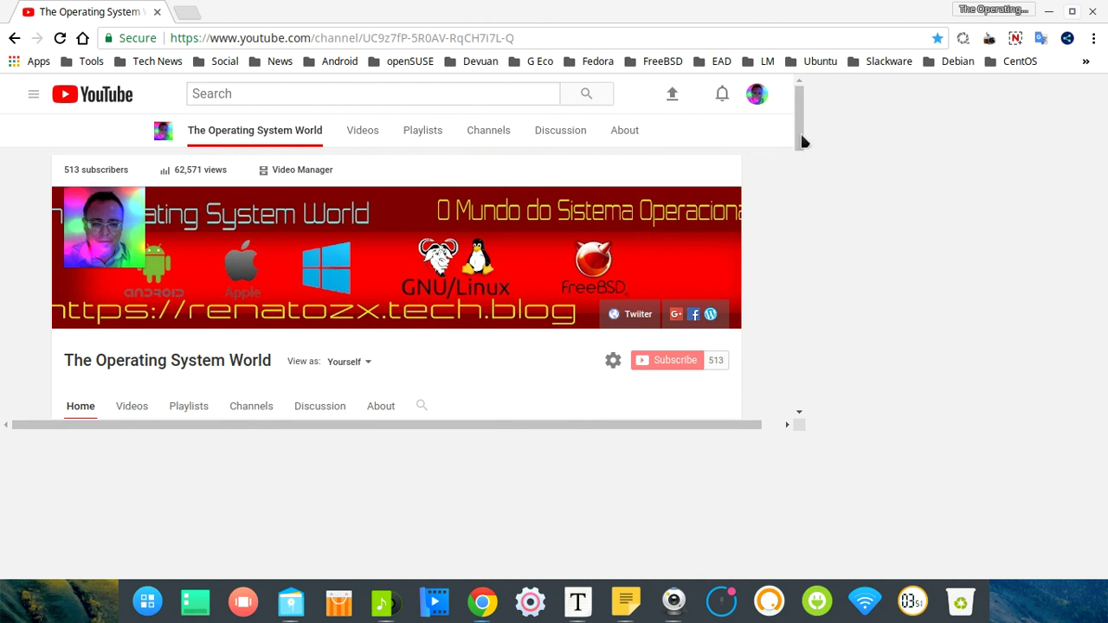
Maximize Chrome, scroll through The Operating System World channel page, then minimize it
{"action": "left_click", "coordinate": [1073, 18]}
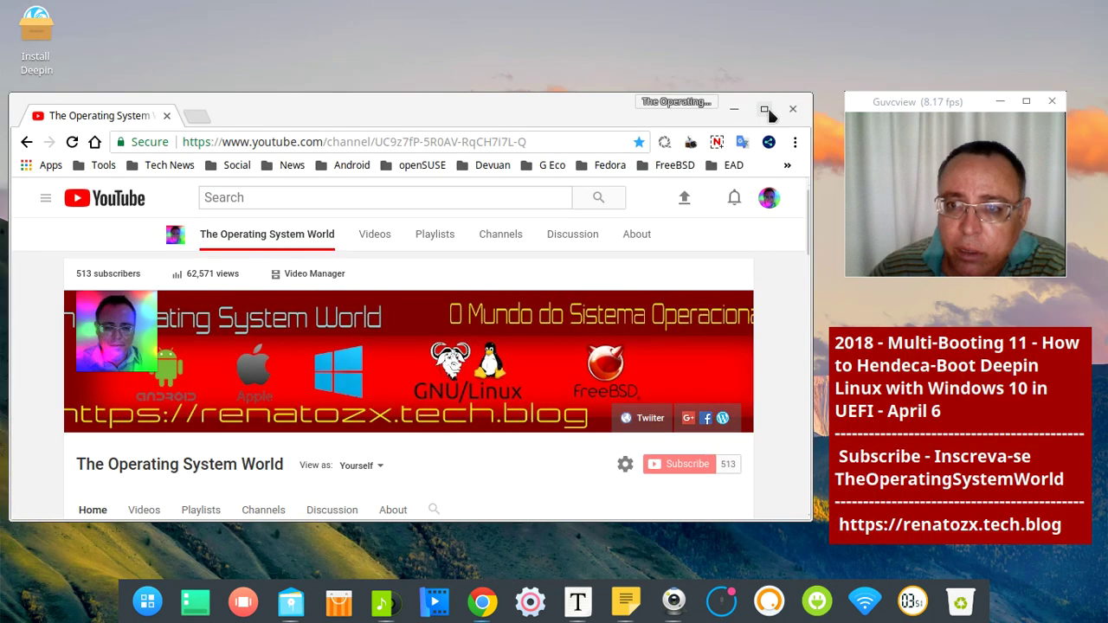
{"action": "left_click", "coordinate": [765, 110]}
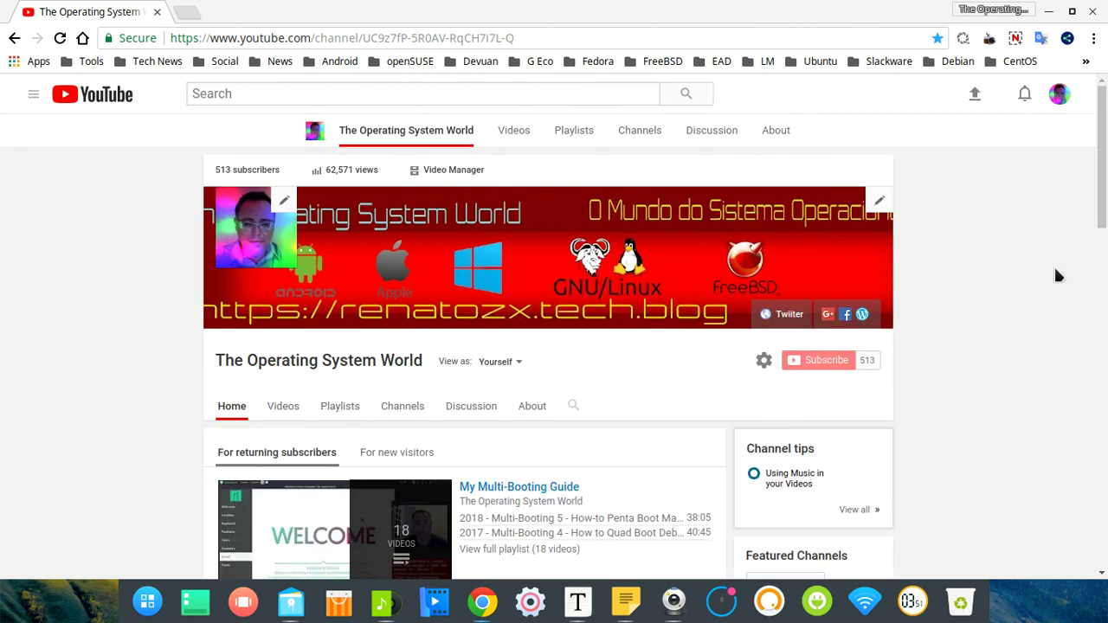
{"action": "scroll", "coordinate": [1056, 270], "scroll_direction": "down", "scroll_amount": 3}
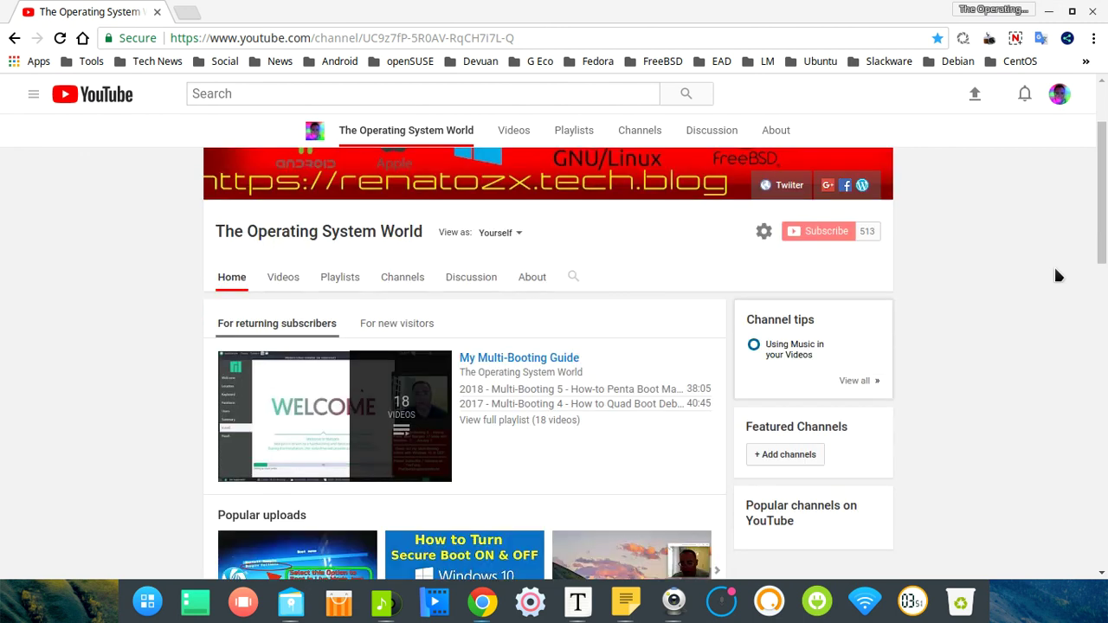
{"action": "scroll", "coordinate": [1056, 276], "scroll_direction": "down", "scroll_amount": 5}
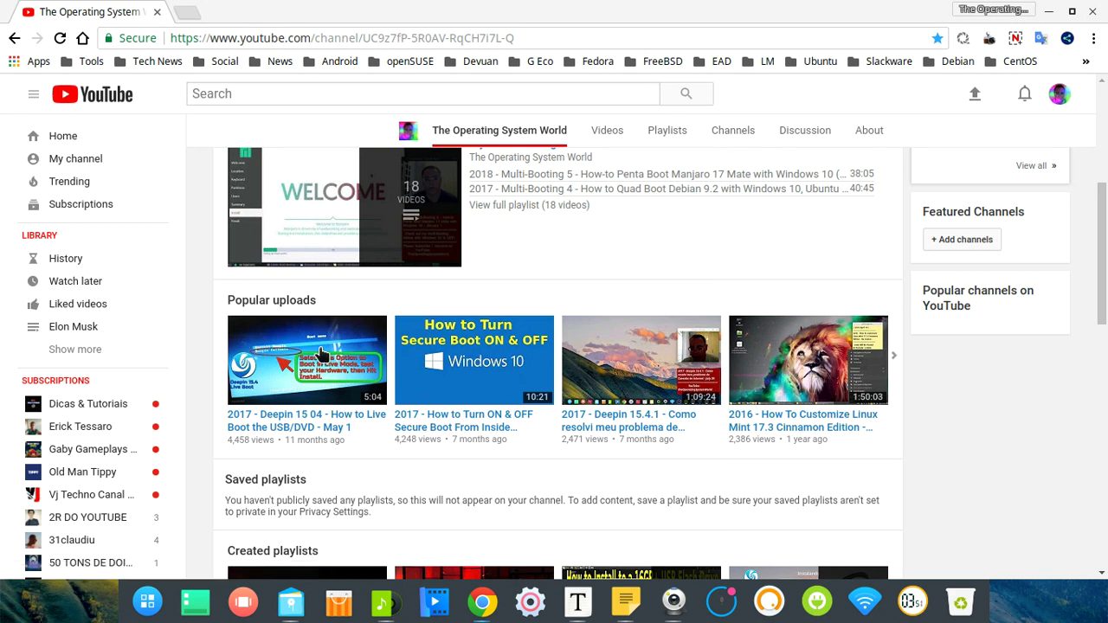
{"action": "scroll", "coordinate": [361, 357], "scroll_direction": "up", "scroll_amount": 2}
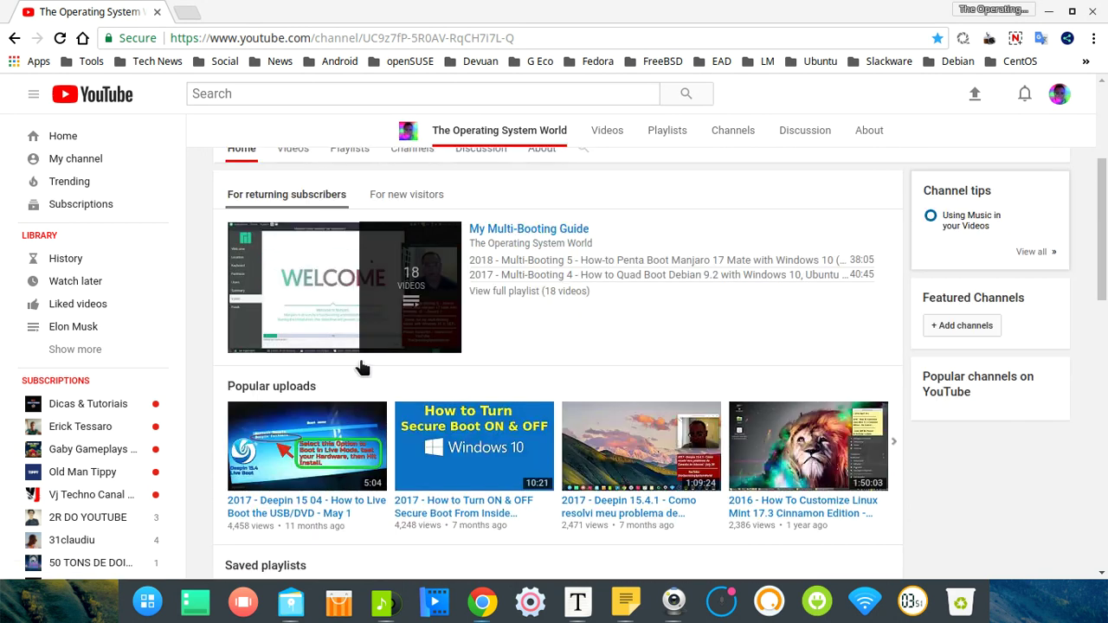
{"action": "left_click", "coordinate": [1049, 11]}
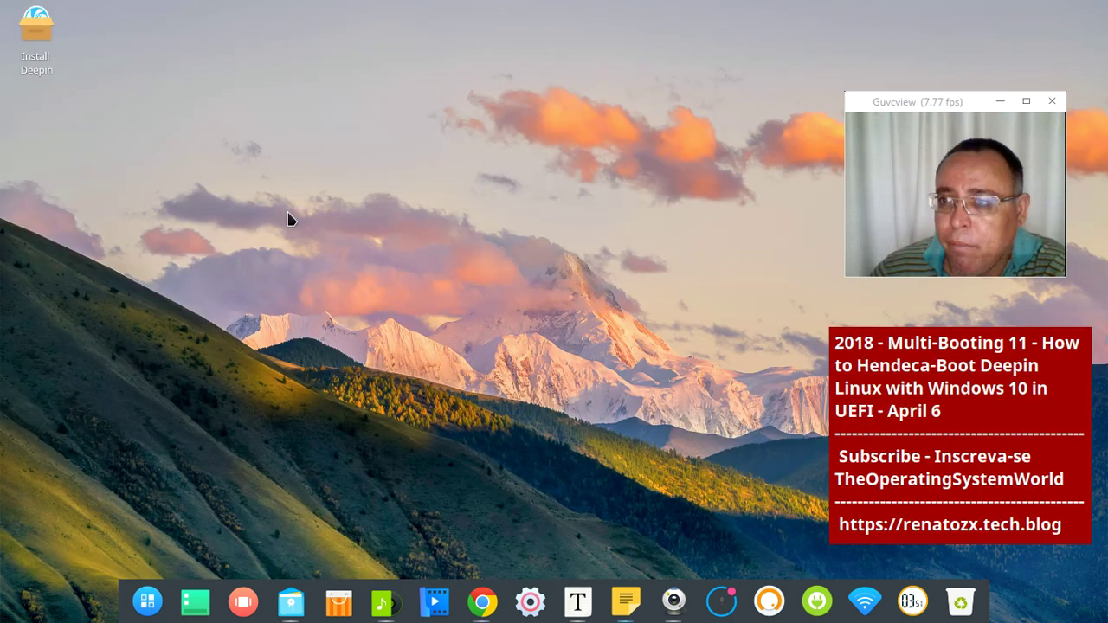
Search the Deepin launcher for 'gp' and start GParted
{"action": "left_click", "coordinate": [147, 602]}
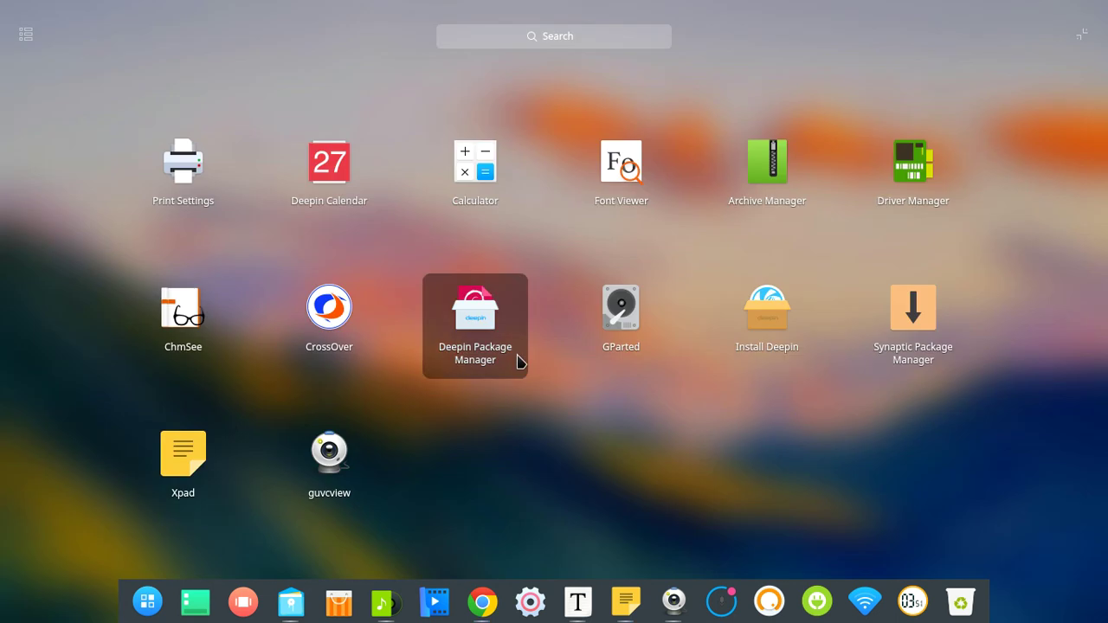
{"action": "scroll", "coordinate": [857, 320], "scroll_direction": "up", "scroll_amount": 3}
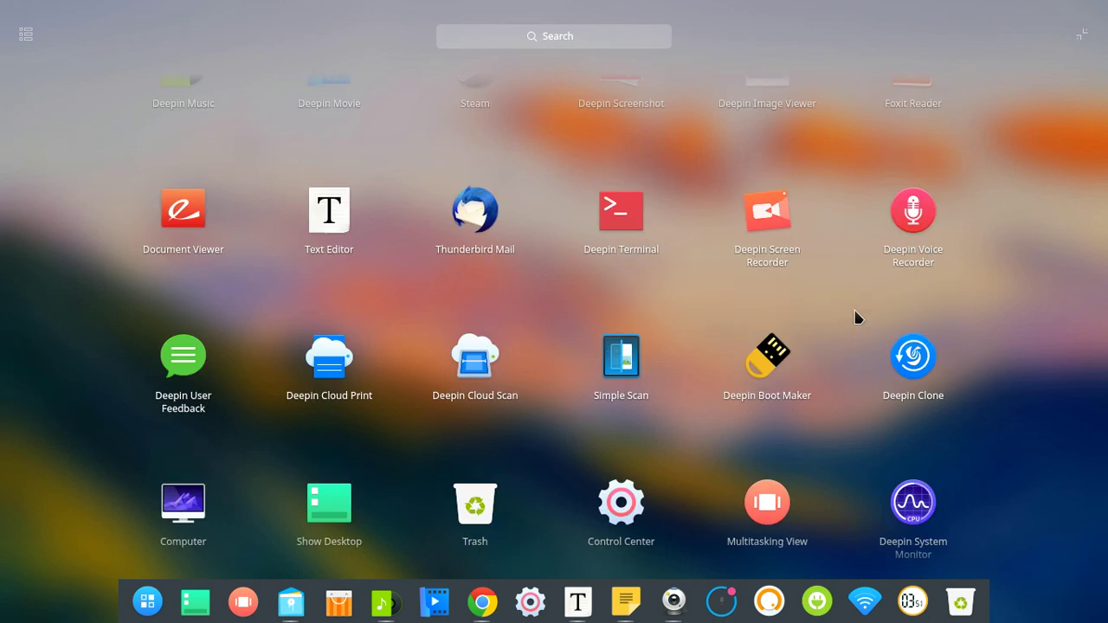
{"action": "scroll", "coordinate": [855, 318], "scroll_direction": "up", "scroll_amount": 2}
{"action": "left_click", "coordinate": [562, 37]}
{"action": "type", "text": "g"}
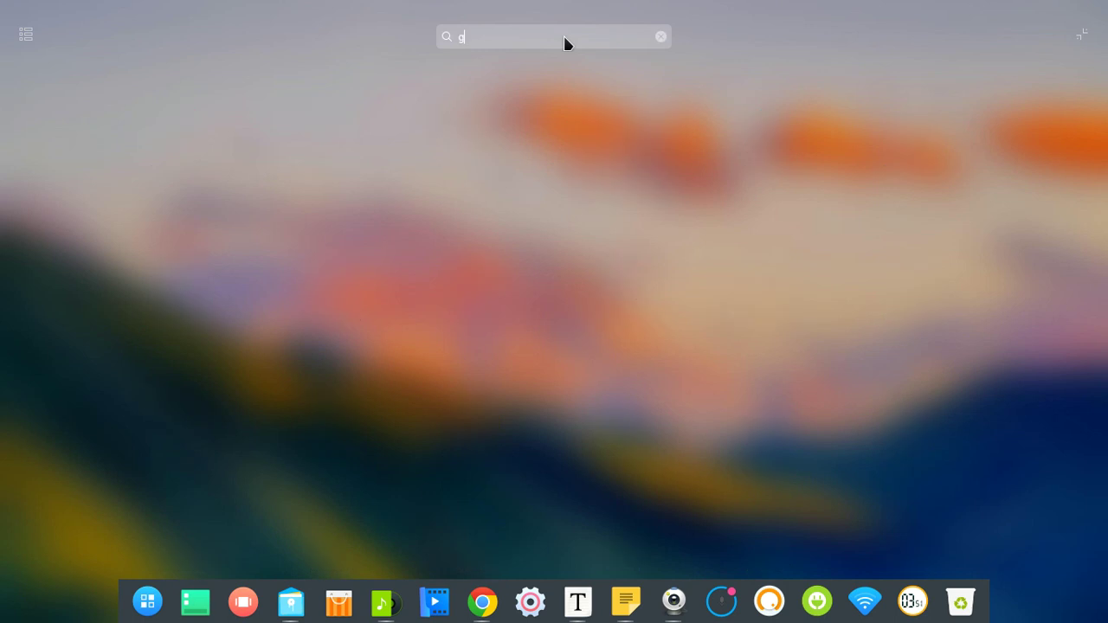
{"action": "type", "text": "p"}
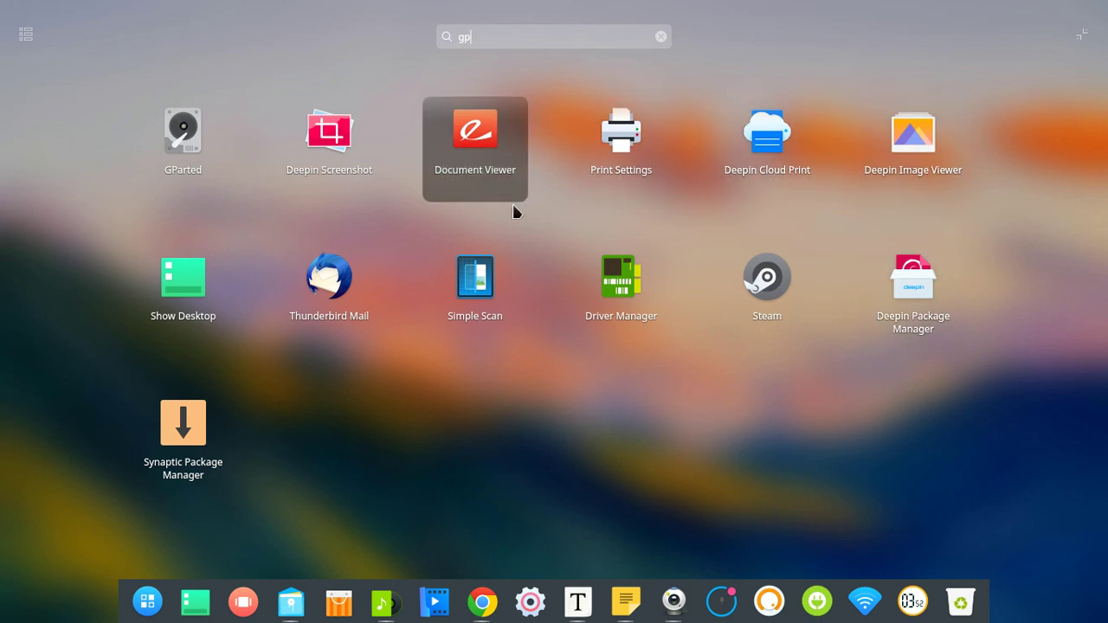
{"action": "left_click", "coordinate": [167, 134]}
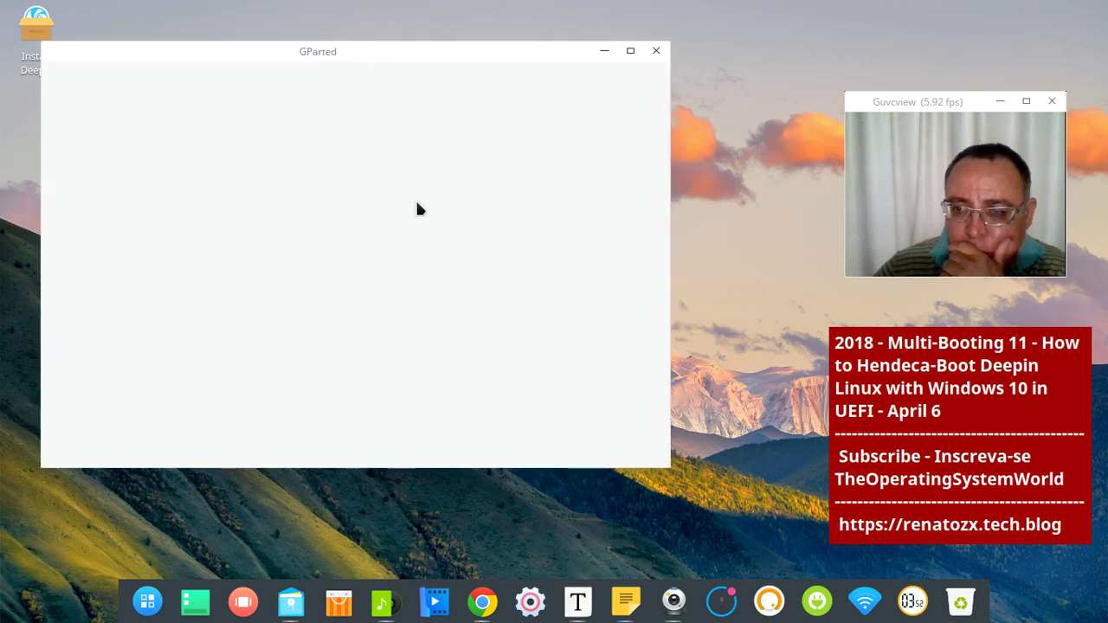
Move the GParted window right and ignore the libparted block size warning and partition table error
{"action": "left_click_drag", "start_coordinate": [309, 48], "coordinate": [406, 41]}
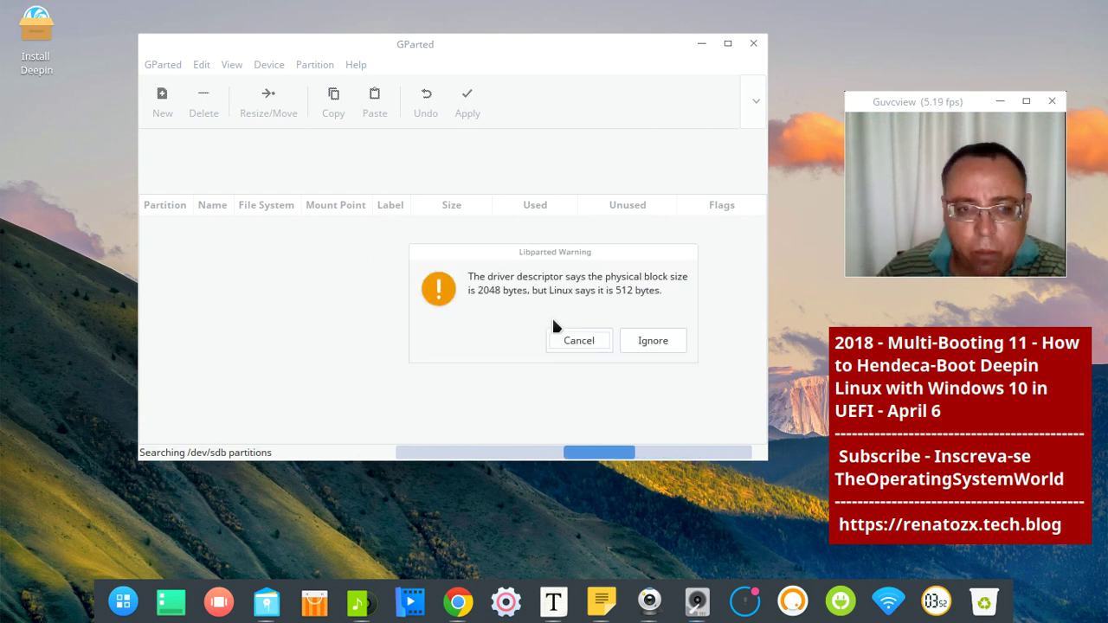
{"action": "left_click", "coordinate": [661, 341]}
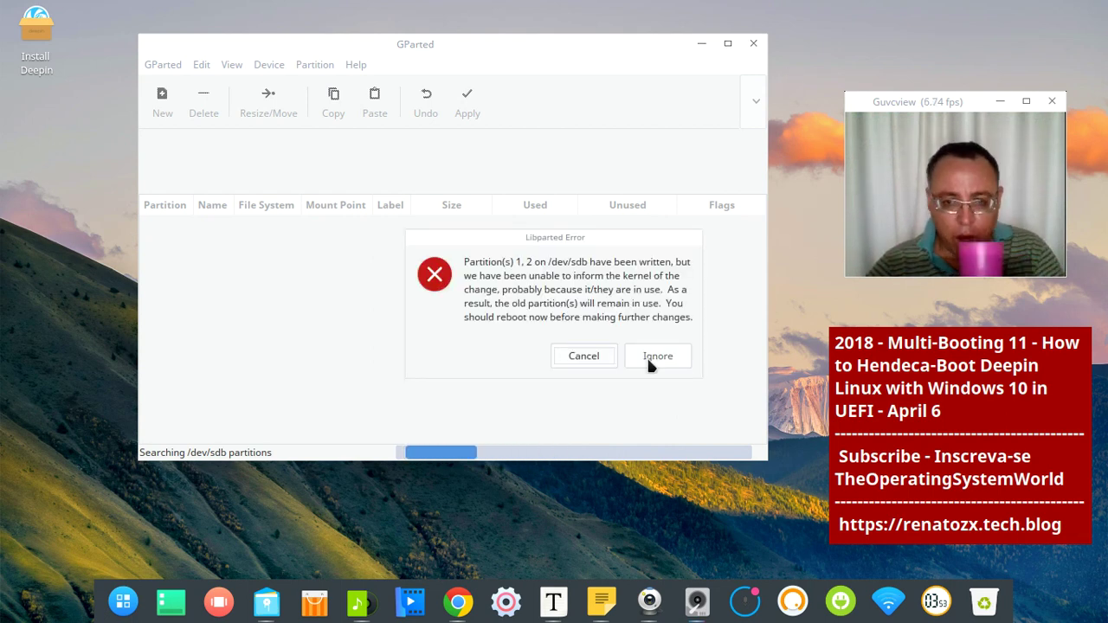
{"action": "left_click", "coordinate": [657, 356]}
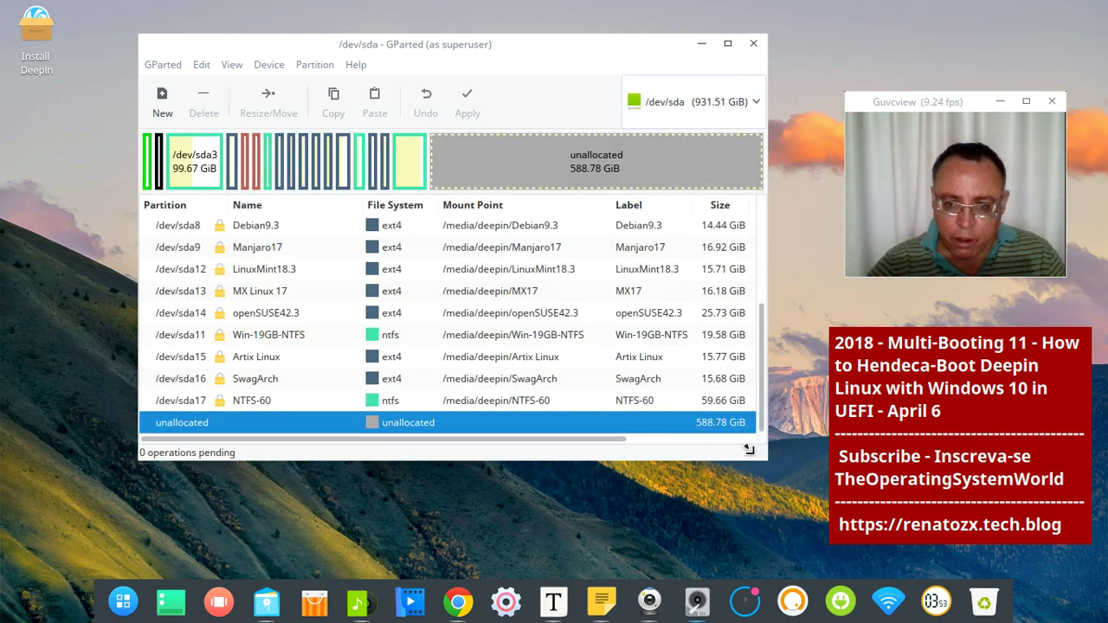
Make GParted taller and select the EFI, Windows 10, Ubuntu16.04.3 and Win-Files partitions
{"action": "left_click_drag", "start_coordinate": [750, 455], "coordinate": [739, 559]}
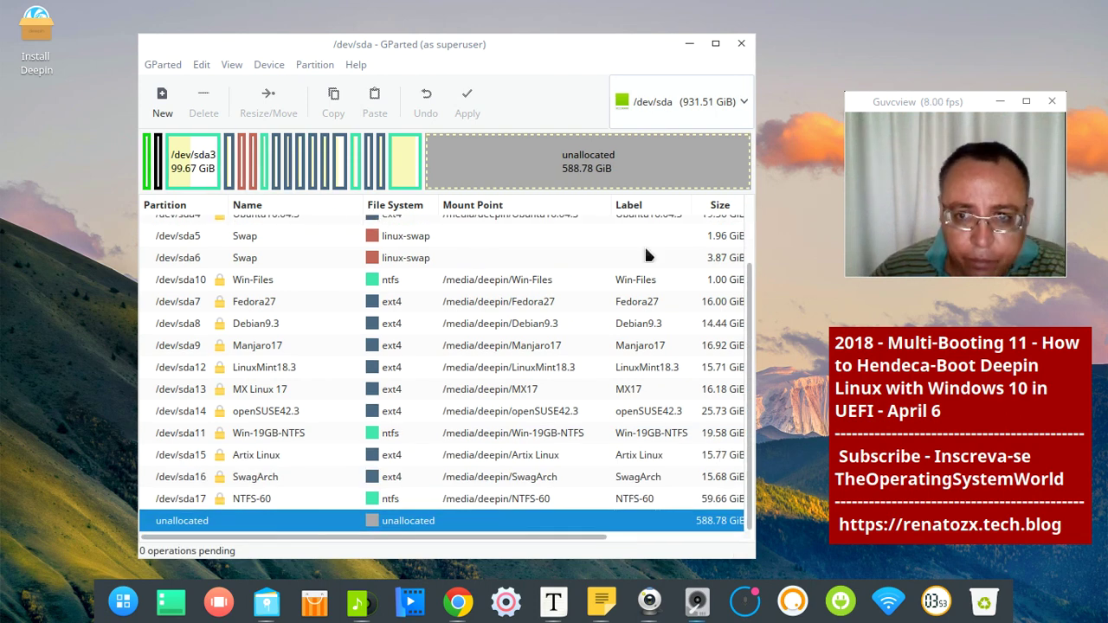
{"action": "scroll", "coordinate": [646, 255], "scroll_direction": "up", "scroll_amount": 3}
{"action": "left_click", "coordinate": [597, 226]}
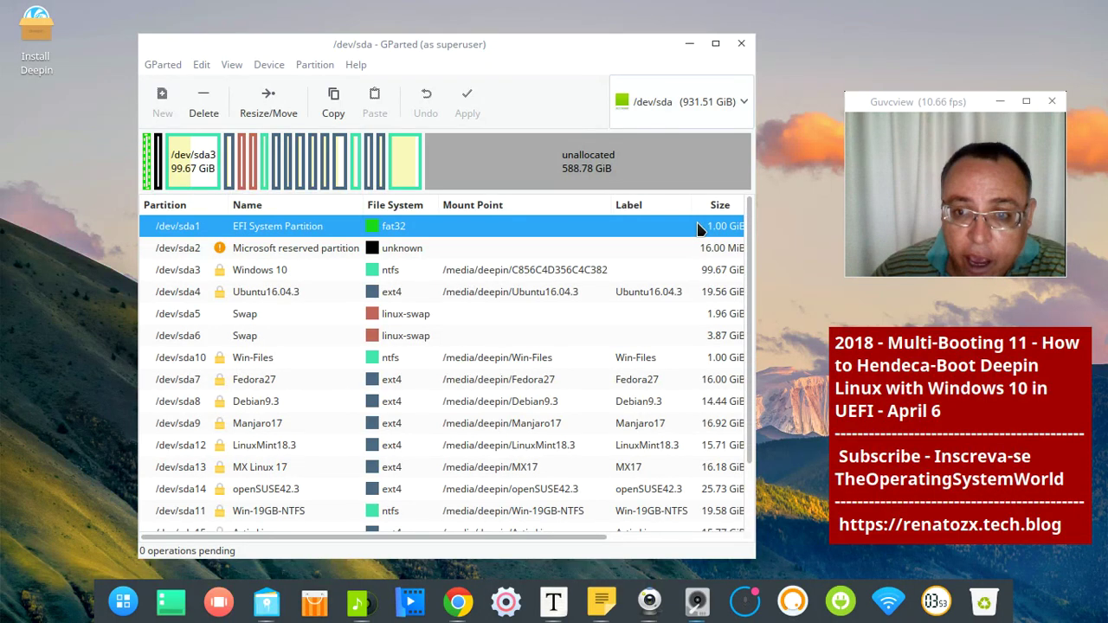
{"action": "left_click", "coordinate": [263, 275]}
{"action": "left_click", "coordinate": [259, 291]}
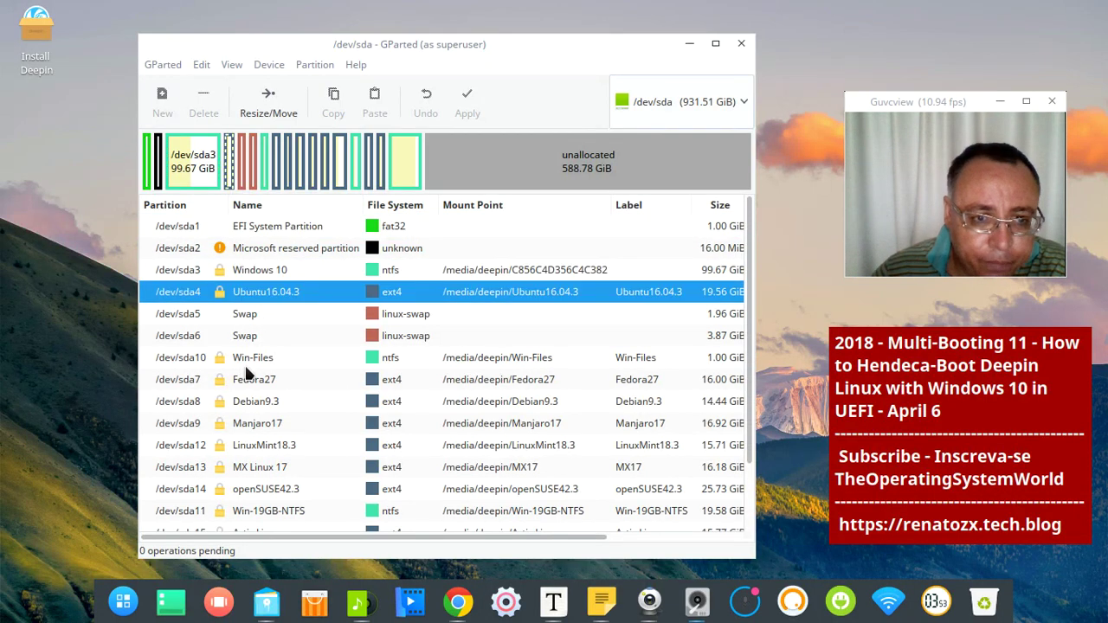
{"action": "left_click", "coordinate": [250, 364]}
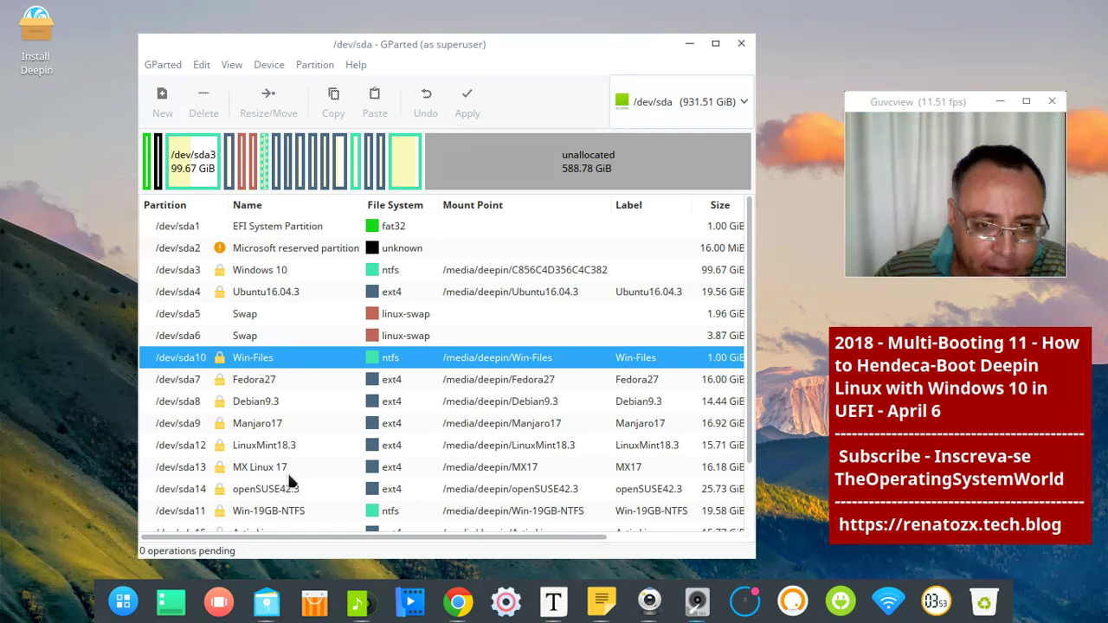
{"action": "scroll", "coordinate": [324, 461], "scroll_direction": "down", "scroll_amount": 2}
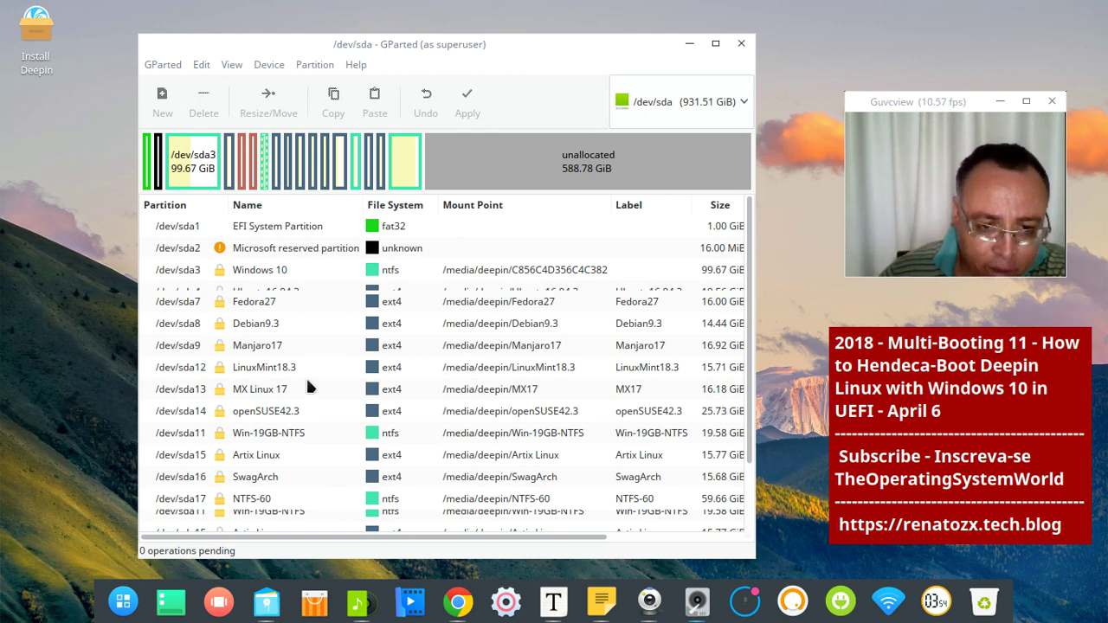
Select the Win-Files and NTFS-60 partitions, then the 588.78 GiB unallocated space
{"action": "left_click", "coordinate": [421, 280]}
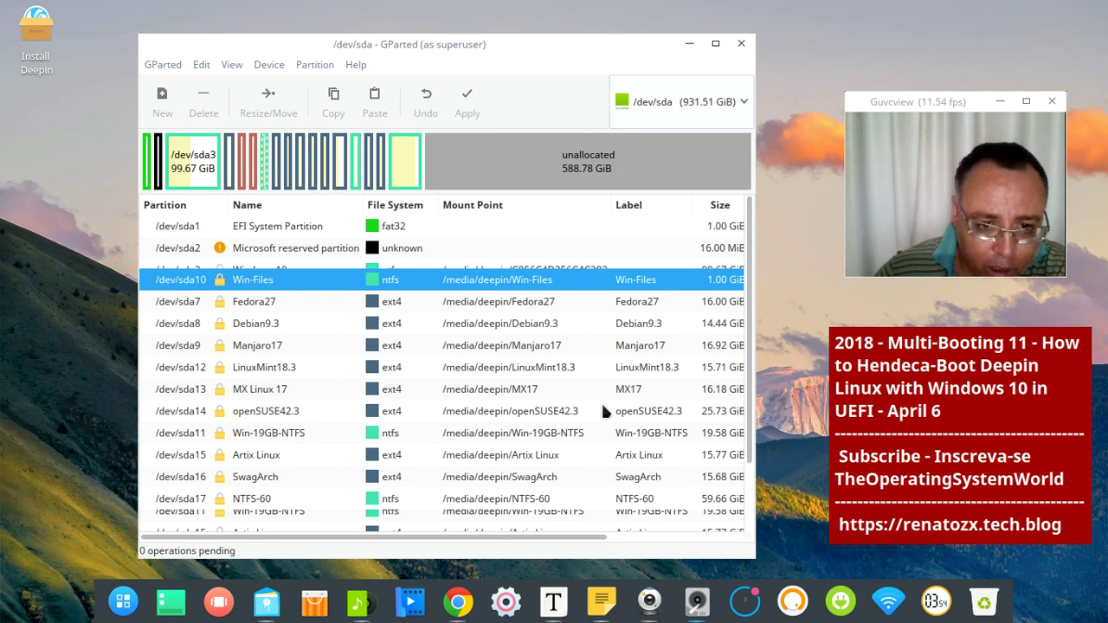
{"action": "scroll", "coordinate": [742, 320], "scroll_direction": "down", "scroll_amount": 2}
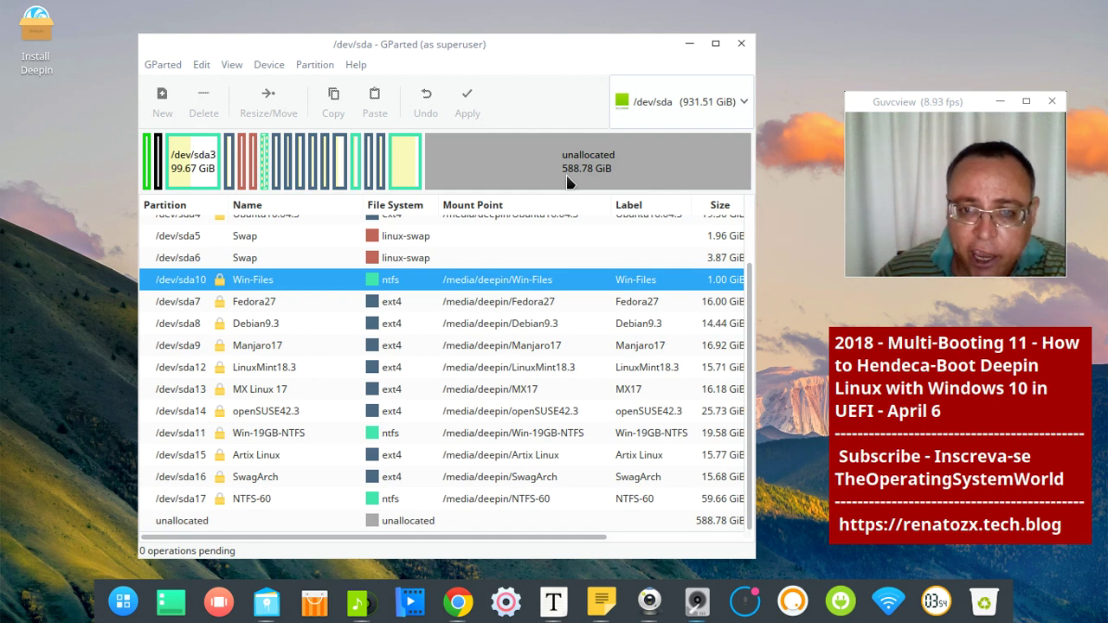
{"action": "left_click", "coordinate": [197, 501]}
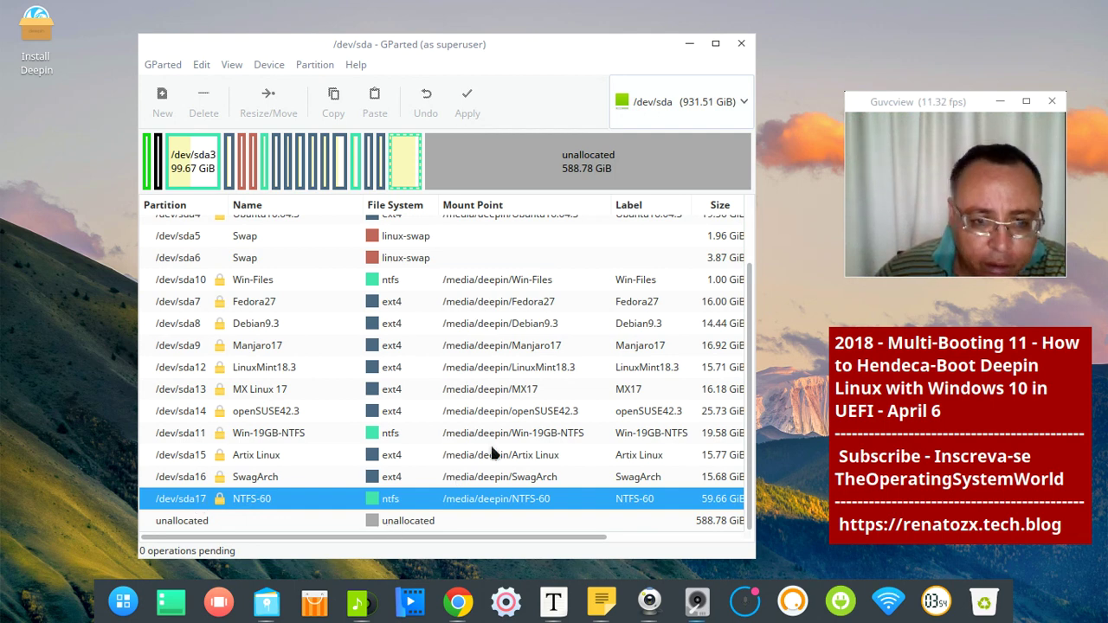
{"action": "left_click", "coordinate": [402, 523]}
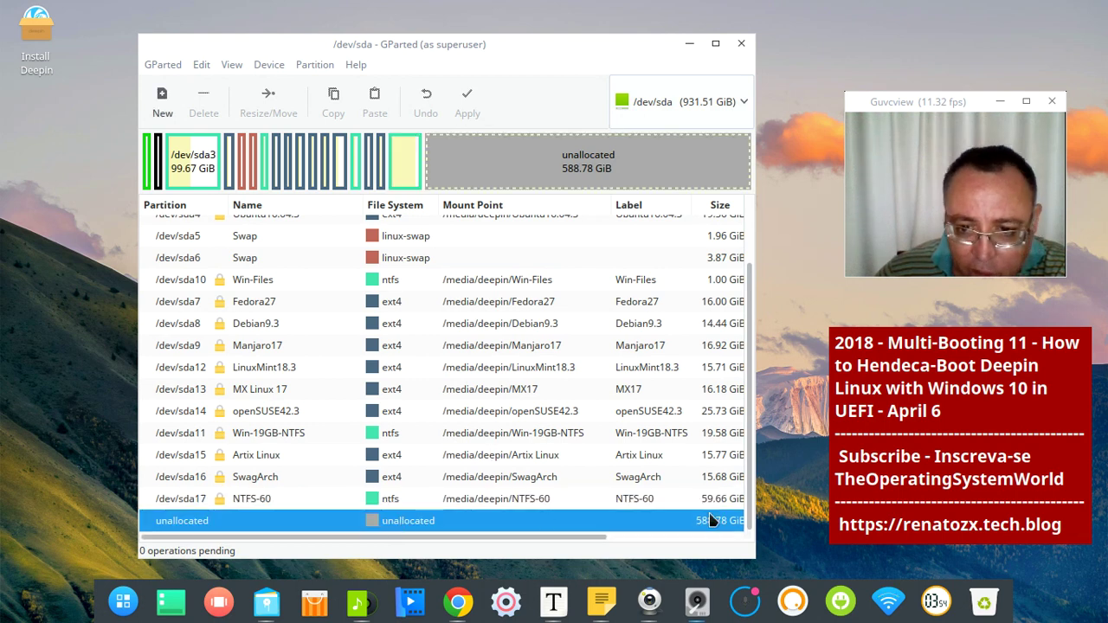
Enlarge the GParted window to reveal the Used and Unused columns, then close GParted
{"action": "left_click_drag", "start_coordinate": [746, 549], "coordinate": [807, 550]}
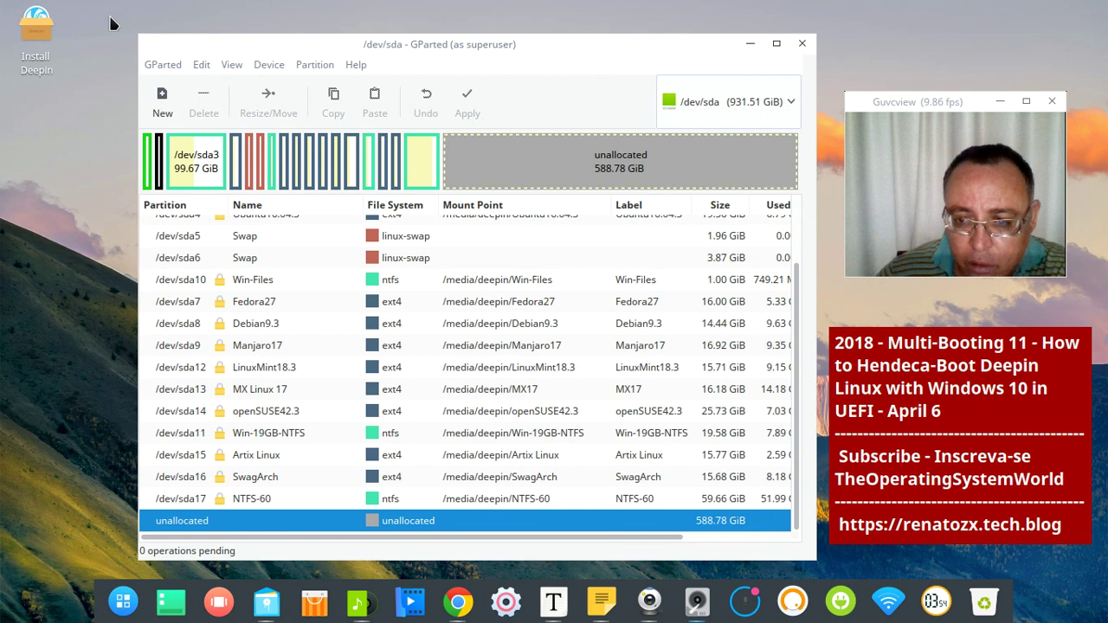
{"action": "left_click_drag", "start_coordinate": [145, 39], "coordinate": [76, 20]}
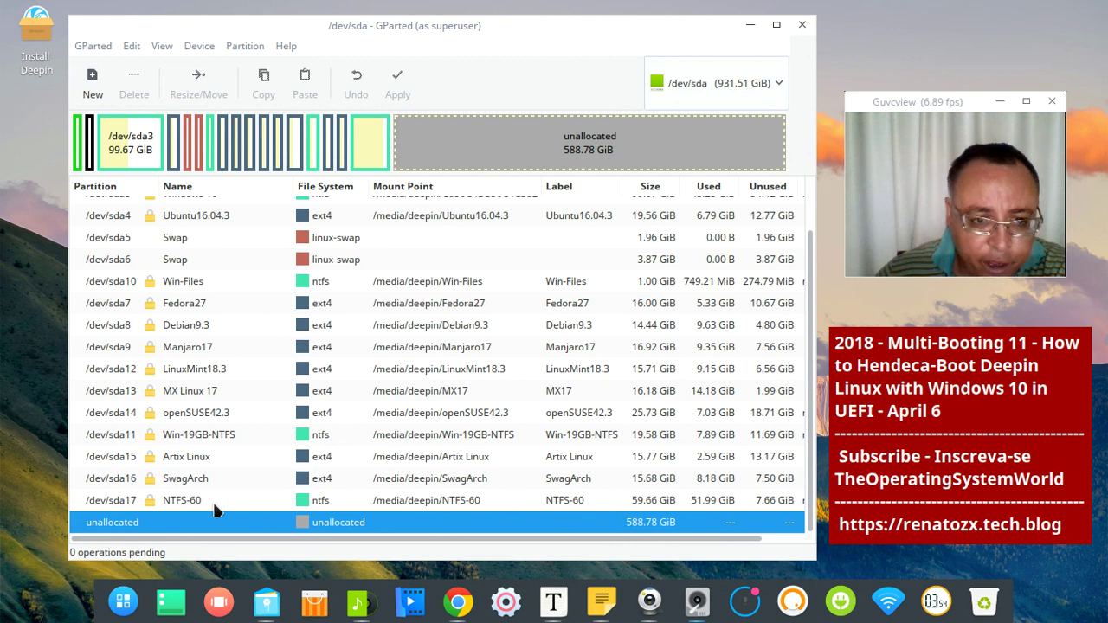
{"action": "left_click", "coordinate": [804, 26]}
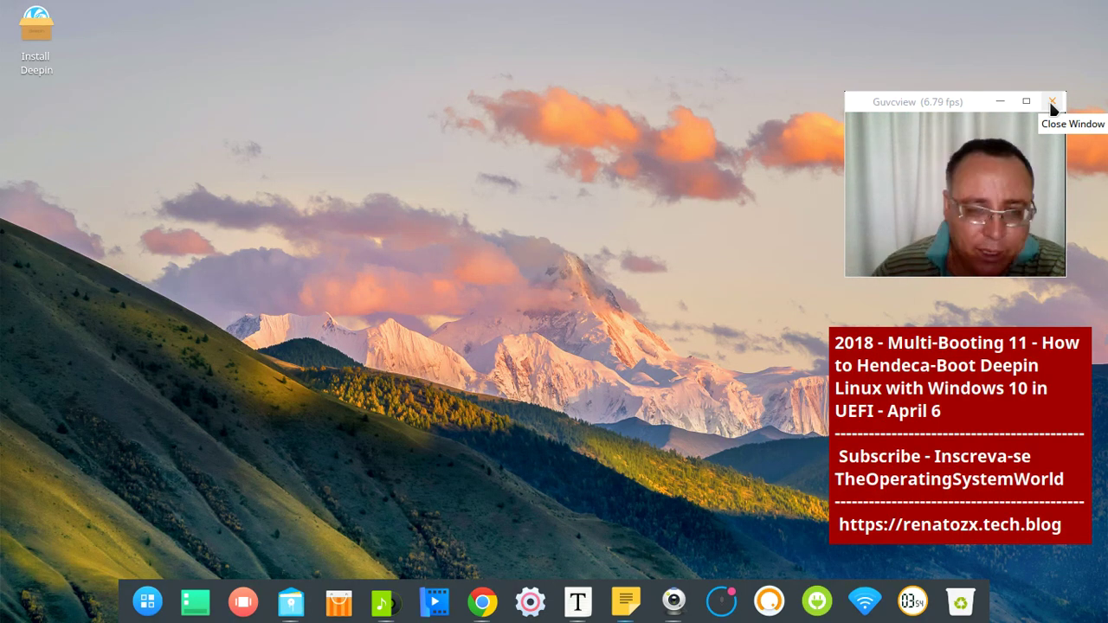
Close the Guvcview webcam window and select the Install Deepin desktop icon
{"action": "mouse_move", "coordinate": [2, 4]}
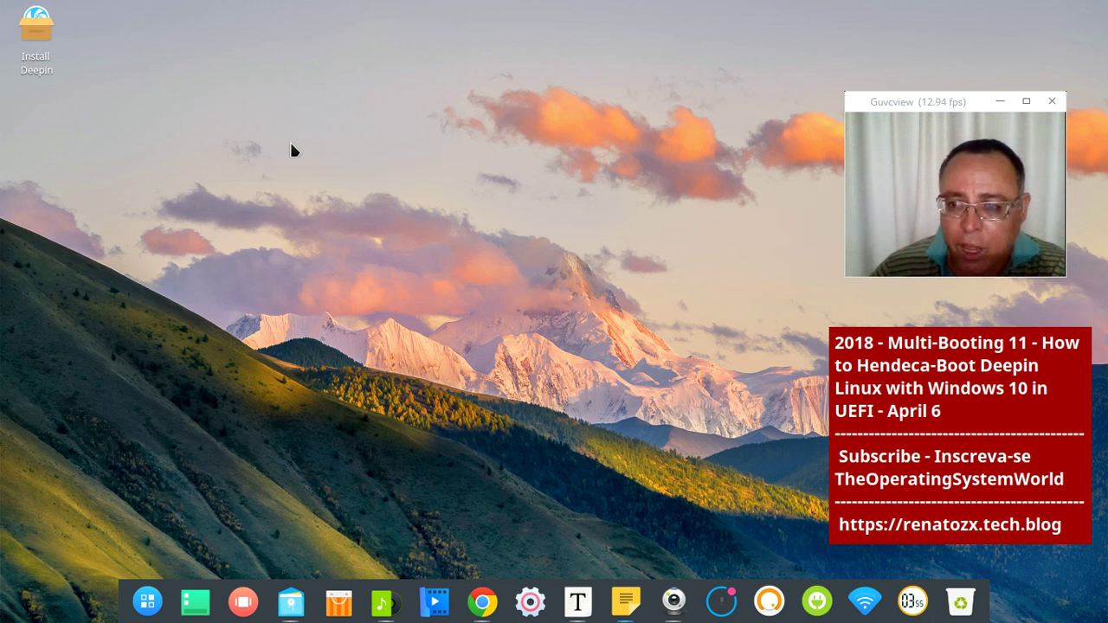
{"action": "left_click", "coordinate": [1051, 102]}
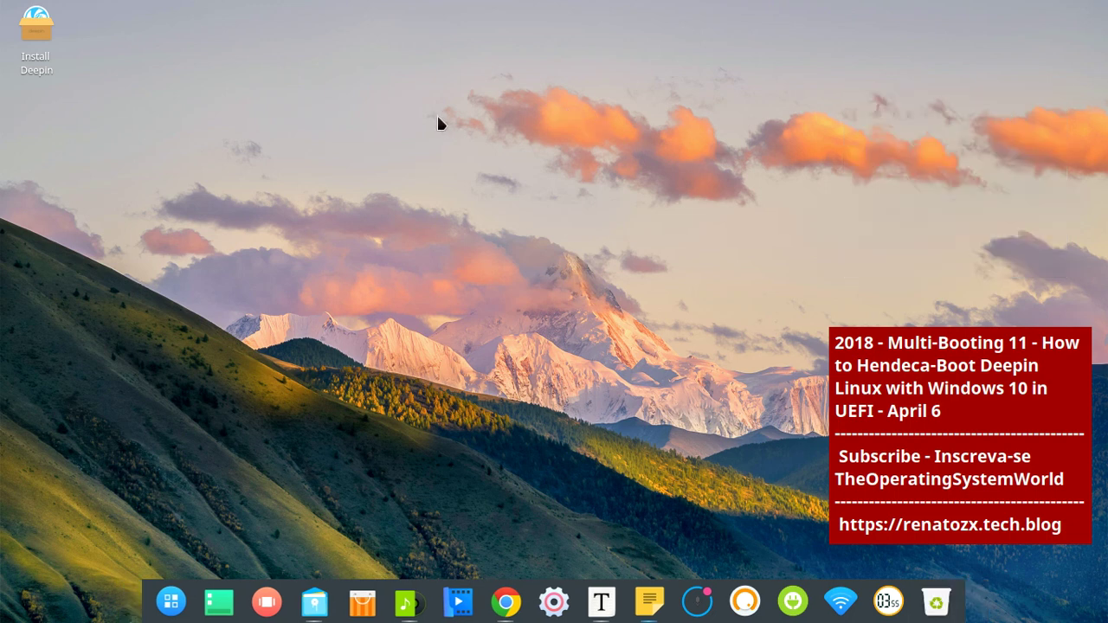
{"action": "left_click", "coordinate": [40, 26]}
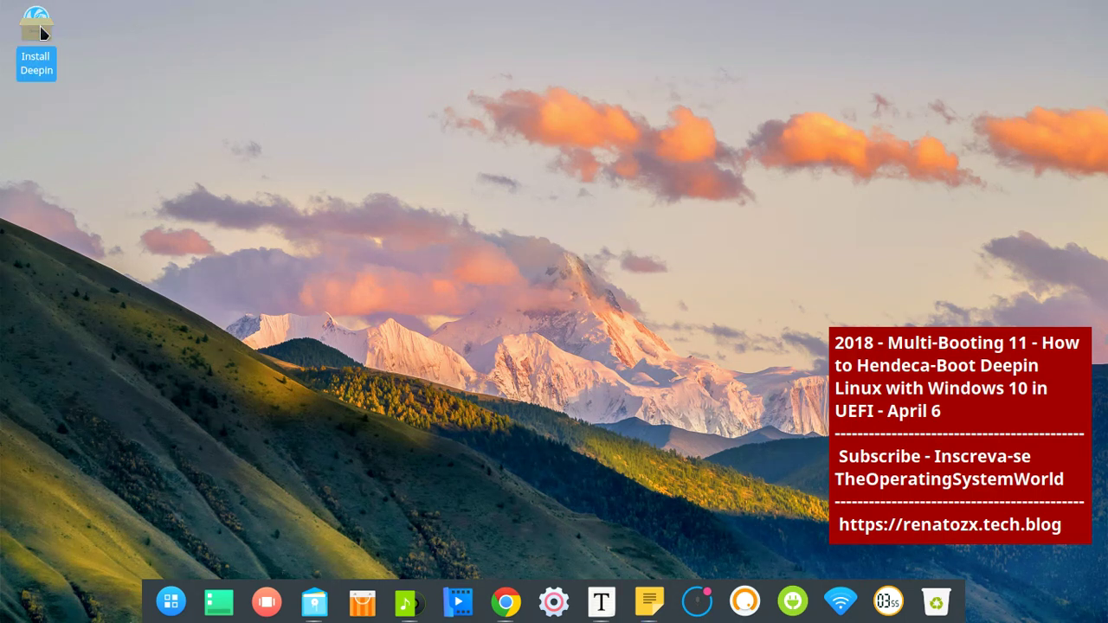
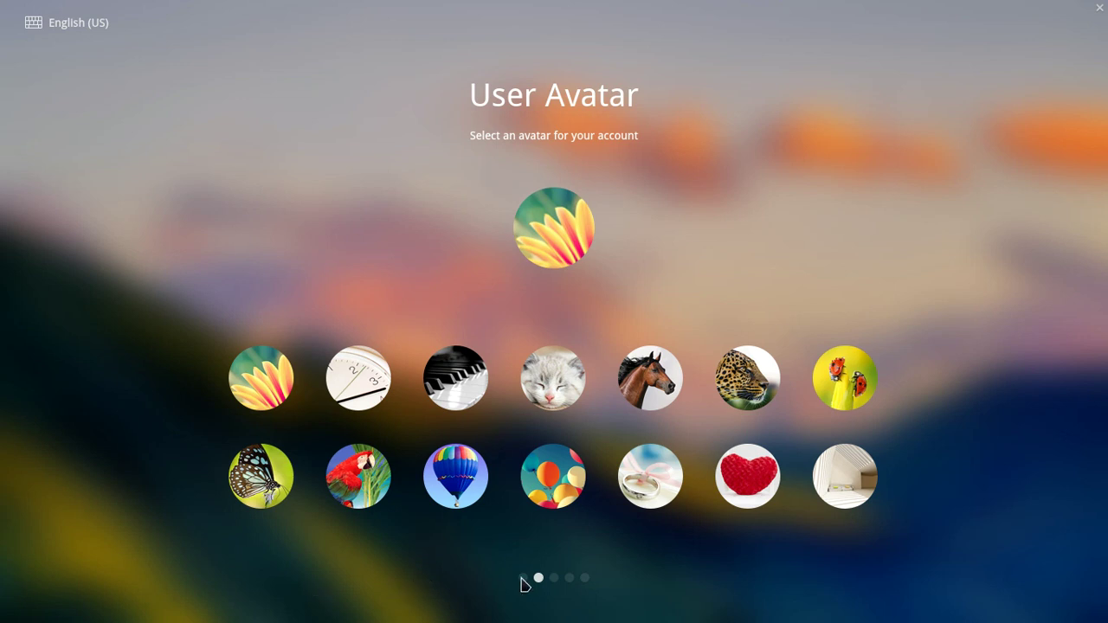
Pick the leopard avatar and enter the lowercase username deepin
{"action": "left_click", "coordinate": [748, 386]}
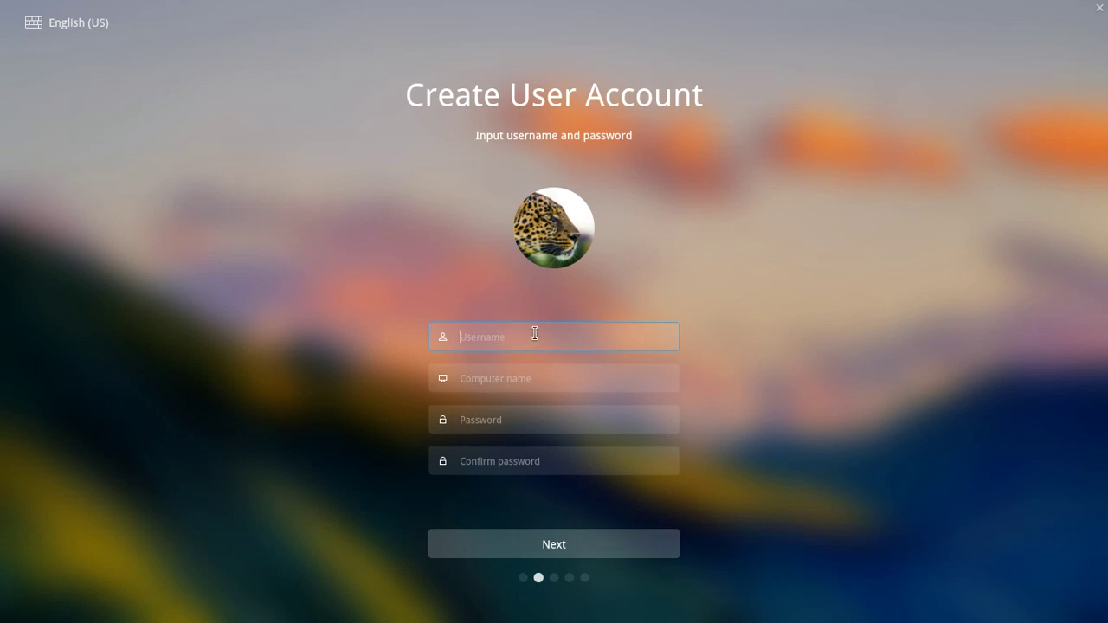
{"action": "type", "text": "Deepin1"}
{"action": "key", "text": "BackSpace"}
{"action": "left_click", "coordinate": [510, 377]}
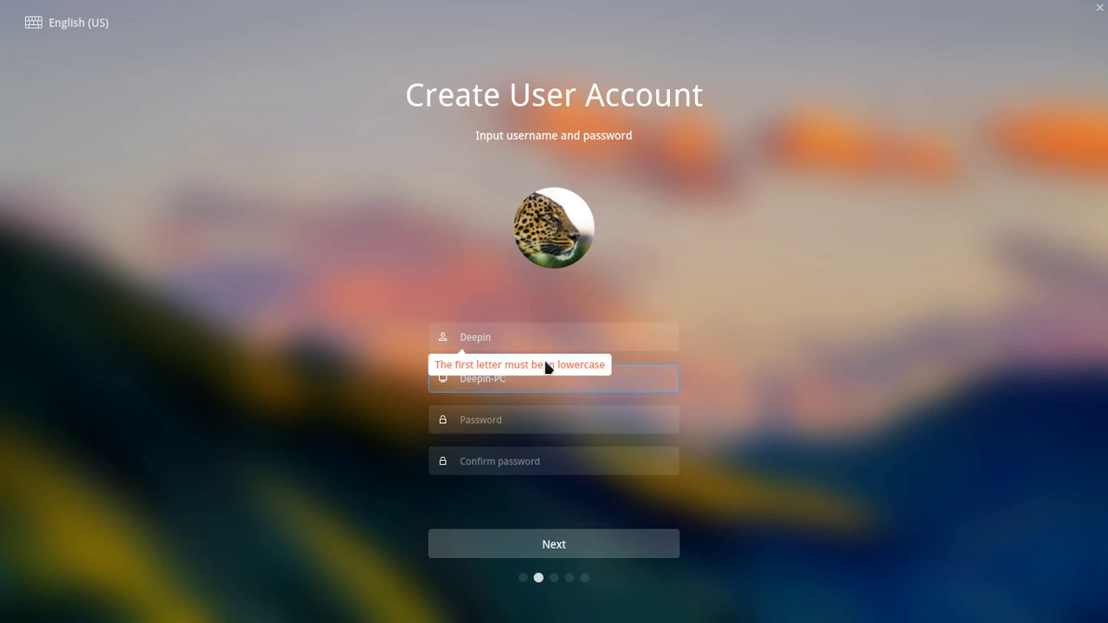
{"action": "left_click", "coordinate": [523, 330]}
{"action": "key", "text": "BackSpace"}
{"action": "key", "text": "BackSpace"}
{"action": "key", "text": "BackSpace"}
{"action": "key", "text": "BackSpace"}
{"action": "key", "text": "BackSpace"}
{"action": "key", "text": "BackSpace"}
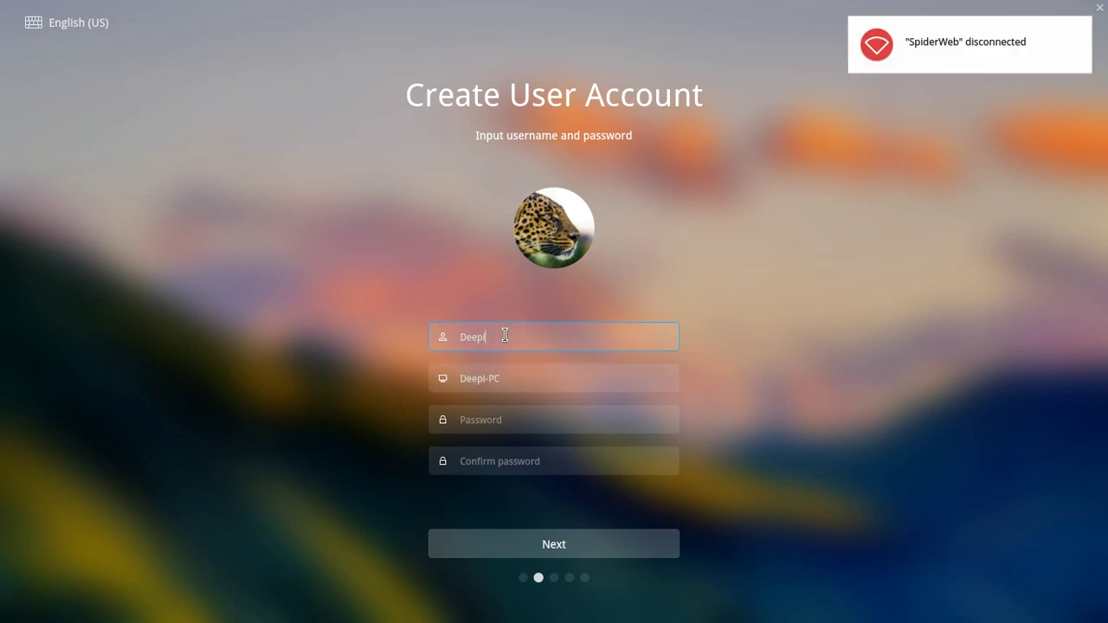
{"action": "type", "text": "deepin"}
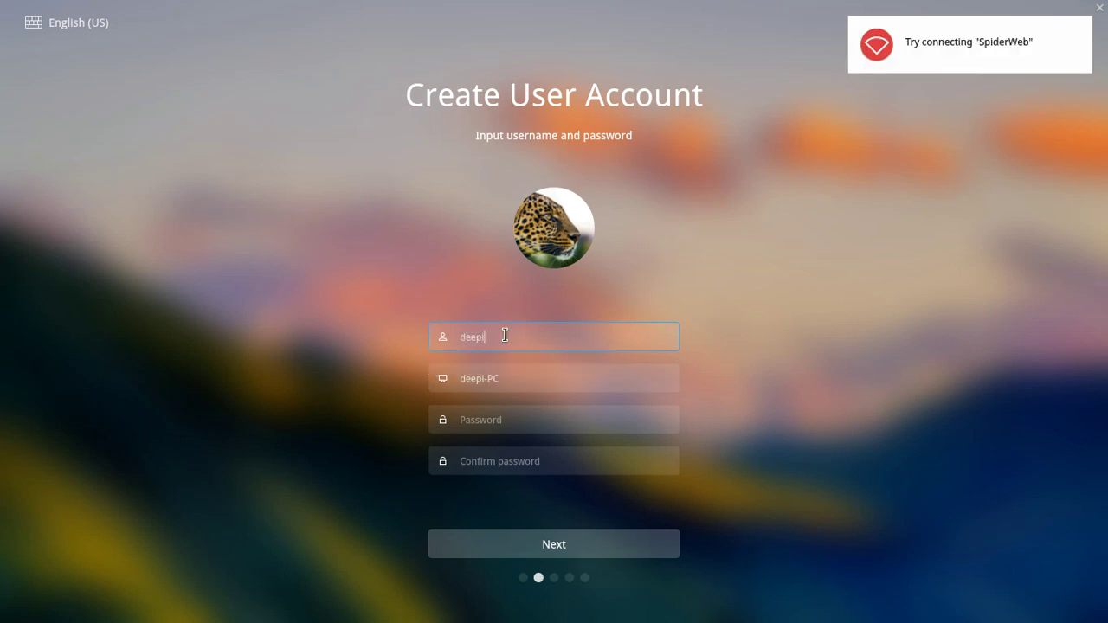
Set the computer name to d1 and enter an 18-character account password
{"action": "left_click", "coordinate": [528, 381]}
{"action": "key", "text": "BackSpace"}
{"action": "key", "text": "BackSpace"}
{"action": "key", "text": "BackSpace"}
{"action": "key", "text": "BackSpace"}
{"action": "key", "text": "BackSpace"}
{"action": "key", "text": "BackSpace"}
{"action": "key", "text": "BackSpace"}
{"action": "key", "text": "BackSpace"}
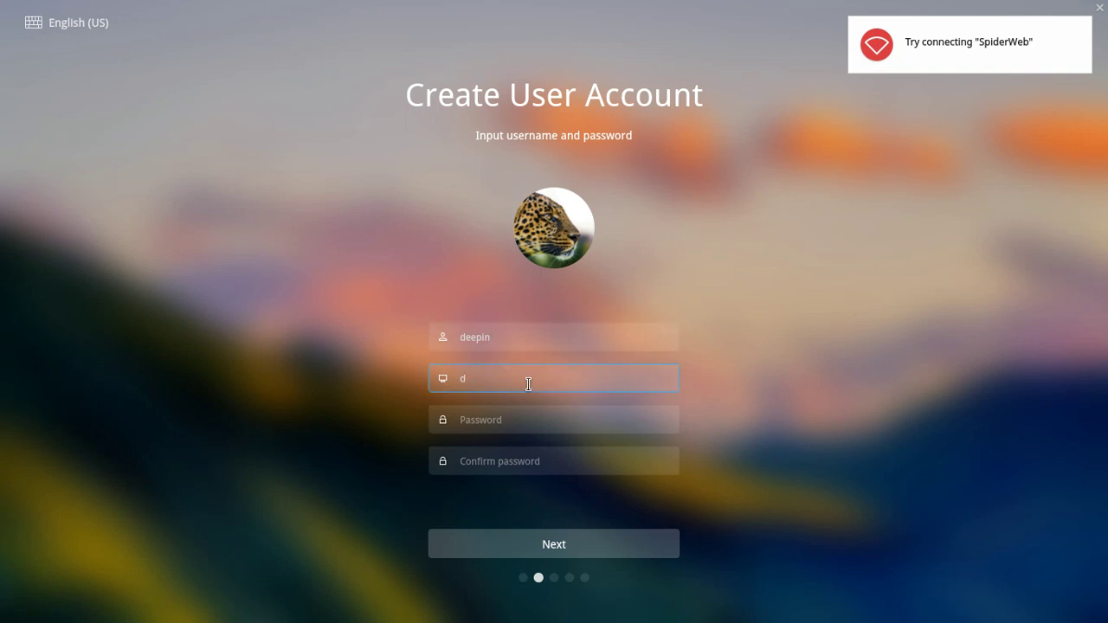
{"action": "left_click", "coordinate": [535, 423]}
{"action": "type", "text": "12345"}
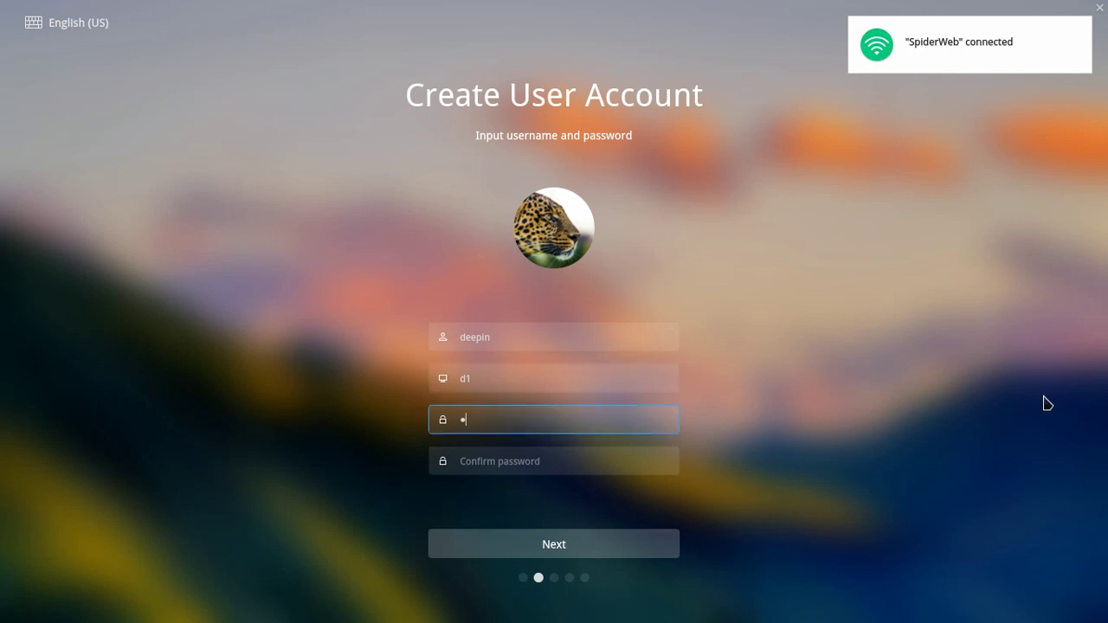
{"action": "type", "text": "67890"}
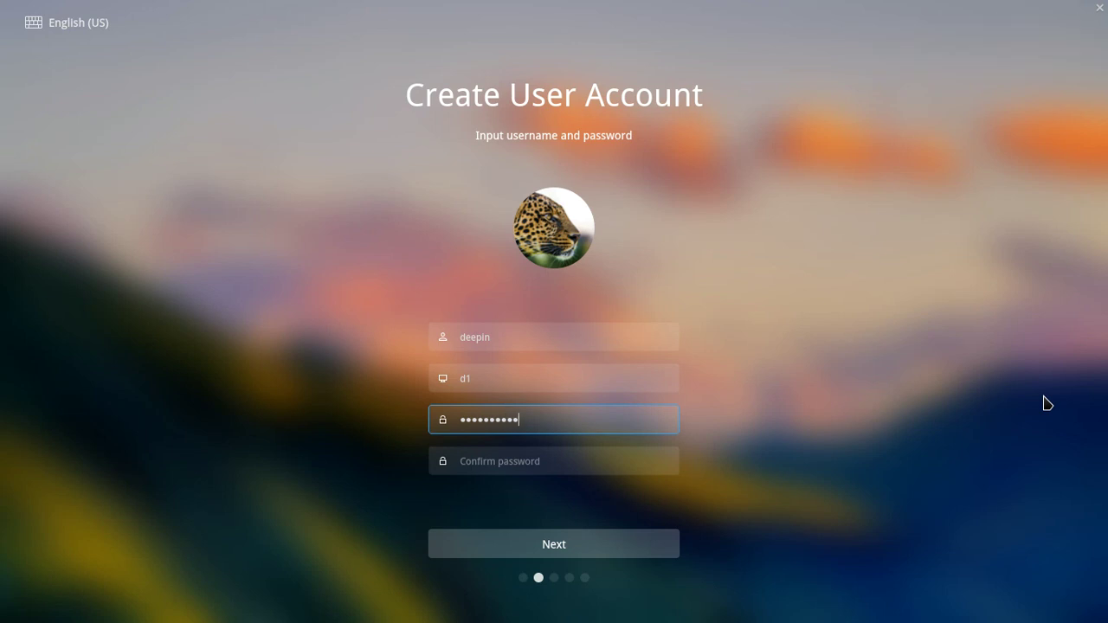
{"action": "type", "text": "12345678"}
{"action": "key", "text": "Tab"}
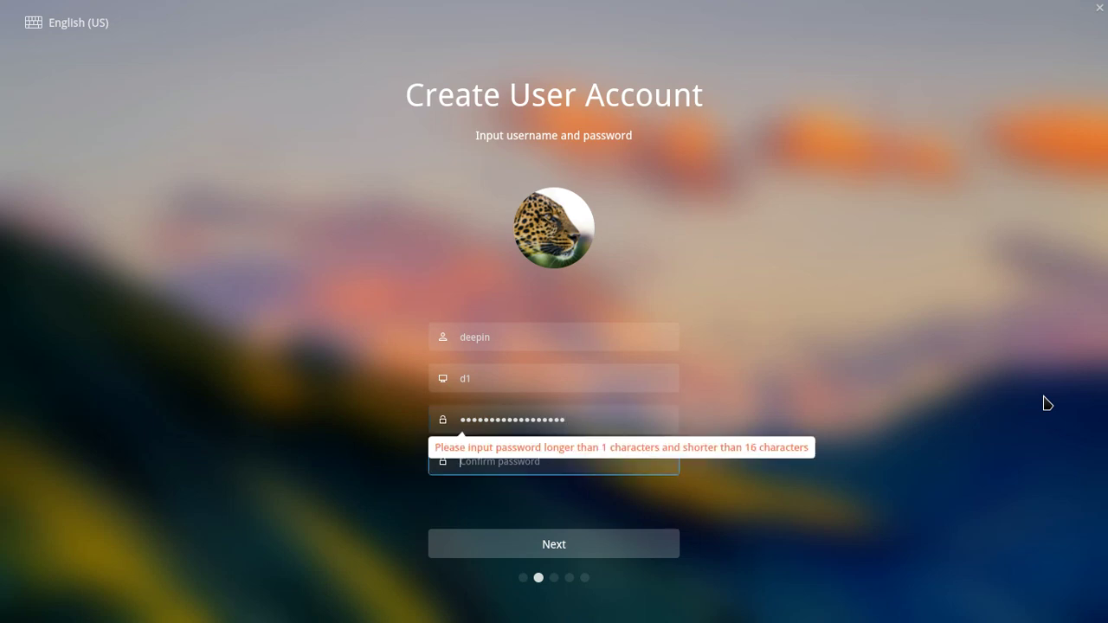
Replace the over-long password with a 10-character one and try filling the confirmation
{"action": "left_click", "coordinate": [605, 421]}
{"action": "key", "text": "BackSpace"}
{"action": "key", "text": "BackSpace"}
{"action": "key", "text": "BackSpace"}
{"action": "key", "text": "BackSpace"}
{"action": "key", "text": "BackSpace"}
{"action": "key", "text": "BackSpace"}
{"action": "key", "text": "BackSpace"}
{"action": "key", "text": "BackSpace"}
{"action": "key", "text": "BackSpace"}
{"action": "key", "text": "BackSpace"}
{"action": "key", "text": "BackSpace"}
{"action": "key", "text": "BackSpace"}
{"action": "key", "text": "BackSpace"}
{"action": "key", "text": "BackSpace"}
{"action": "key", "text": "BackSpace"}
{"action": "key", "text": "BackSpace"}
{"action": "key", "text": "BackSpace"}
{"action": "key", "text": "BackSpace"}
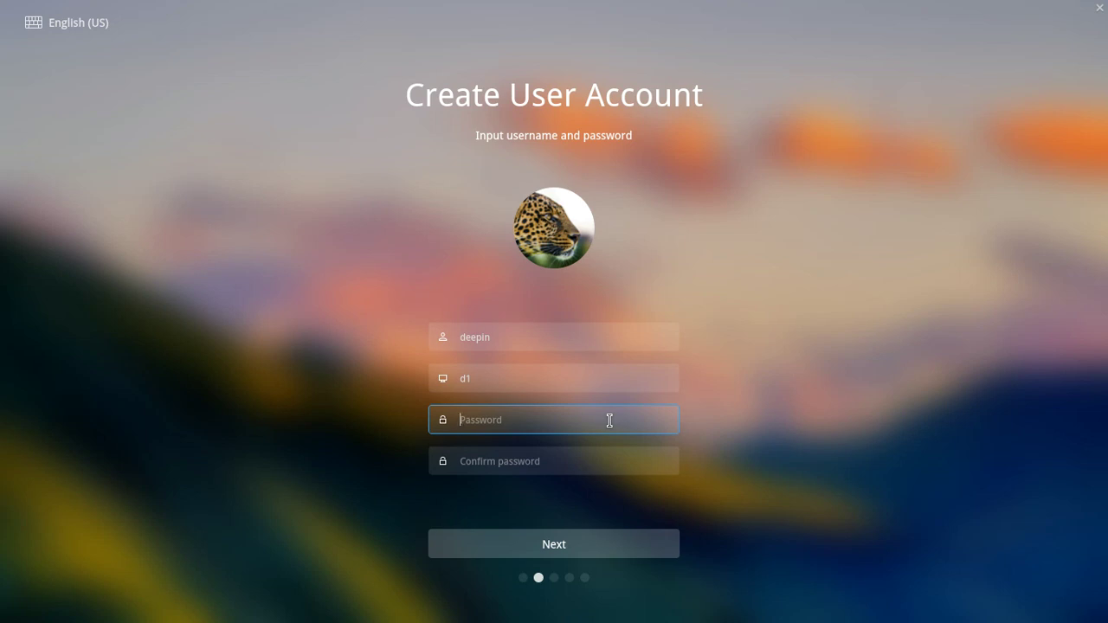
{"action": "type", "text": "1234567890"}
{"action": "left_click", "coordinate": [585, 454]}
{"action": "type", "text": "12345"}
{"action": "key", "text": "BackSpace"}
{"action": "key", "text": "BackSpace"}
{"action": "key", "text": "BackSpace"}
{"action": "key", "text": "BackSpace"}
{"action": "key", "text": "BackSpace"}
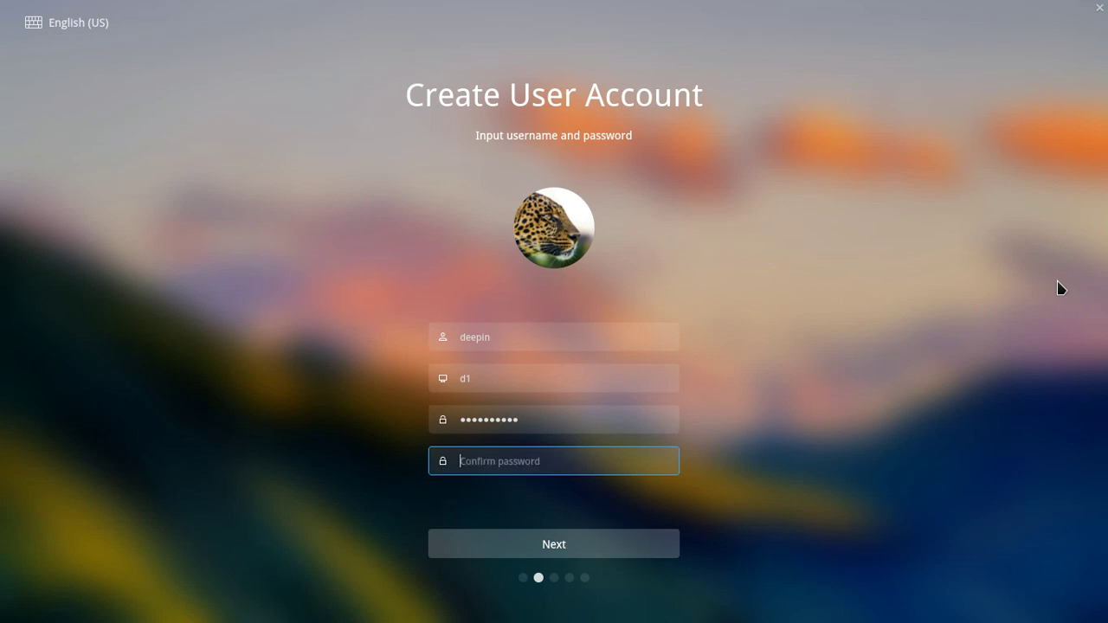
{"action": "type", "text": "123456"}
{"action": "key", "text": "BackSpace"}
{"action": "key", "text": "BackSpace"}
{"action": "key", "text": "BackSpace"}
{"action": "key", "text": "BackSpace"}
{"action": "key", "text": "BackSpace"}
{"action": "key", "text": "BackSpace"}
Change the password to a five-character one and move to the confirmation field
{"action": "left_click", "coordinate": [563, 413]}
{"action": "key", "text": "BackSpace"}
{"action": "key", "text": "BackSpace"}
{"action": "key", "text": "BackSpace"}
{"action": "key", "text": "BackSpace"}
{"action": "key", "text": "BackSpace"}
{"action": "key", "text": "BackSpace"}
{"action": "key", "text": "BackSpace"}
{"action": "key", "text": "BackSpace"}
{"action": "key", "text": "BackSpace"}
{"action": "key", "text": "BackSpace"}
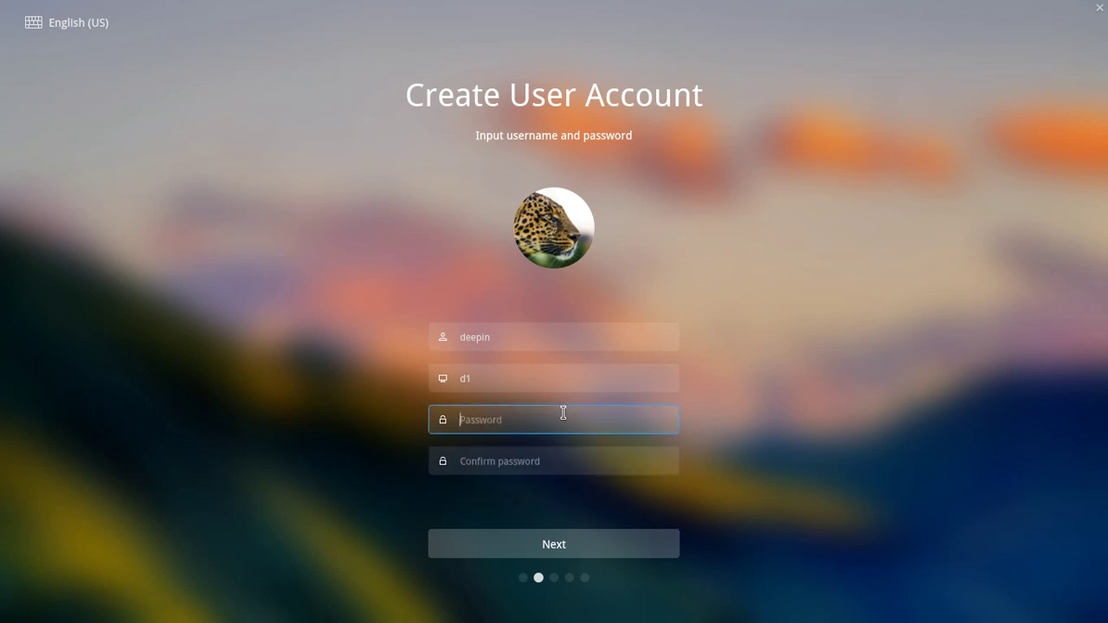
{"action": "type", "text": "deepi"}
{"action": "left_click", "coordinate": [515, 461]}
{"action": "type", "text": "deepi"}
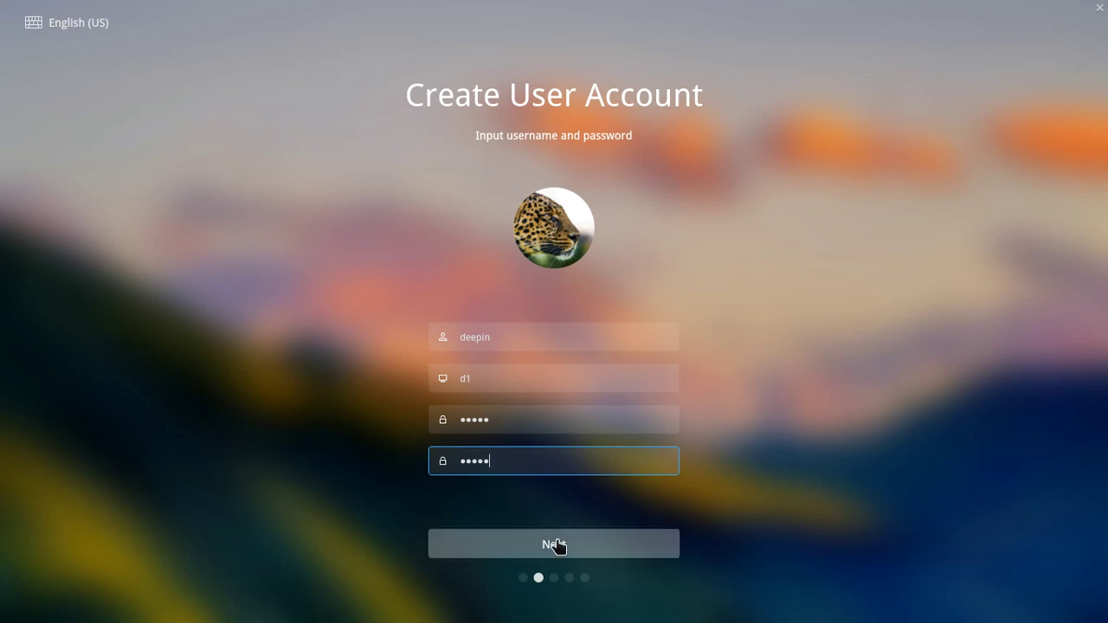
Accept the account details and New_York time zone, select the free space, and switch to Advanced partitioning
{"action": "left_click", "coordinate": [606, 555]}
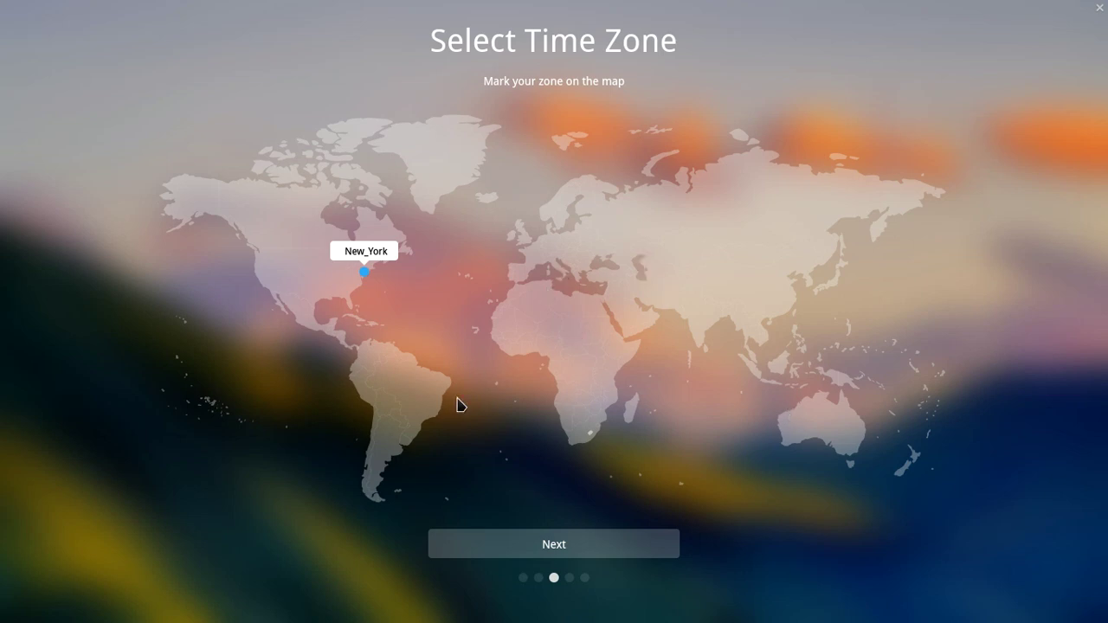
{"action": "left_click", "coordinate": [591, 547]}
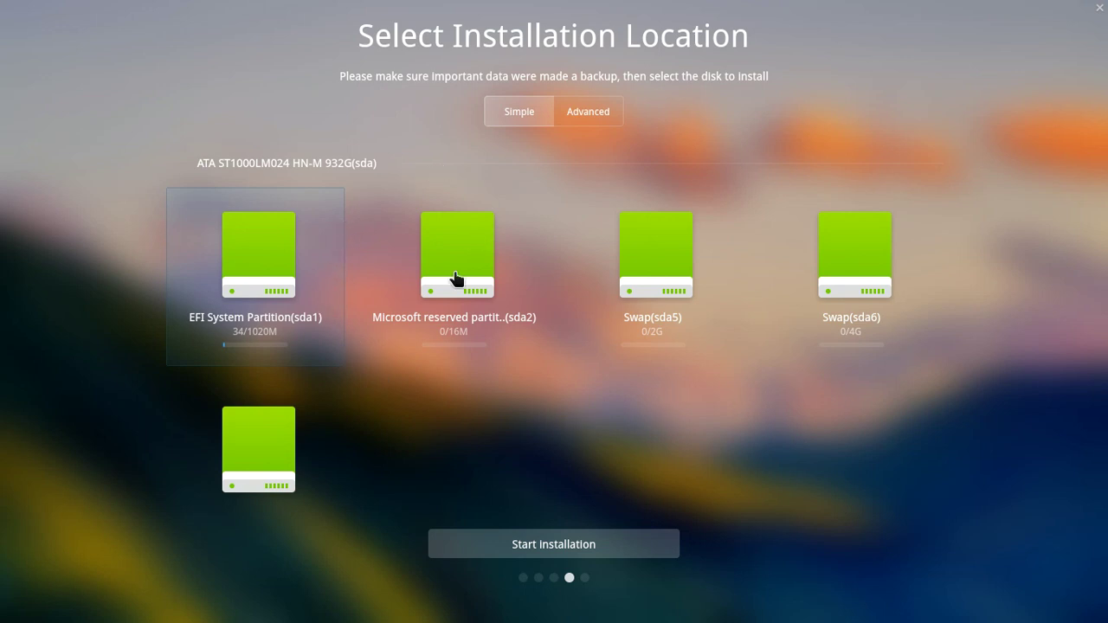
{"action": "scroll", "coordinate": [724, 195], "scroll_direction": "down", "scroll_amount": 1}
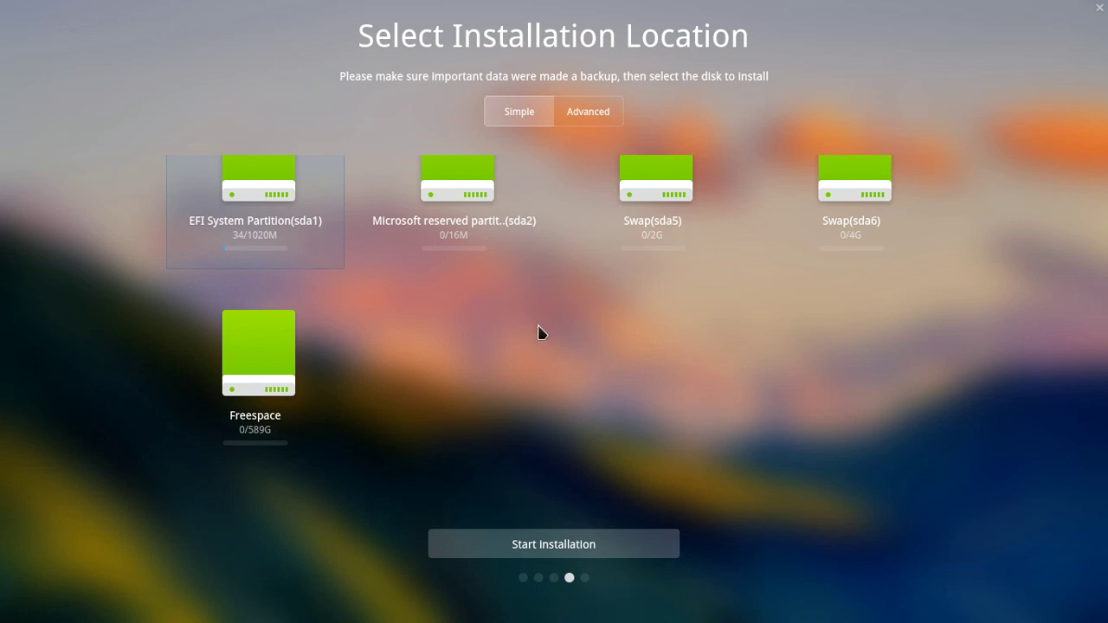
{"action": "left_click", "coordinate": [246, 387]}
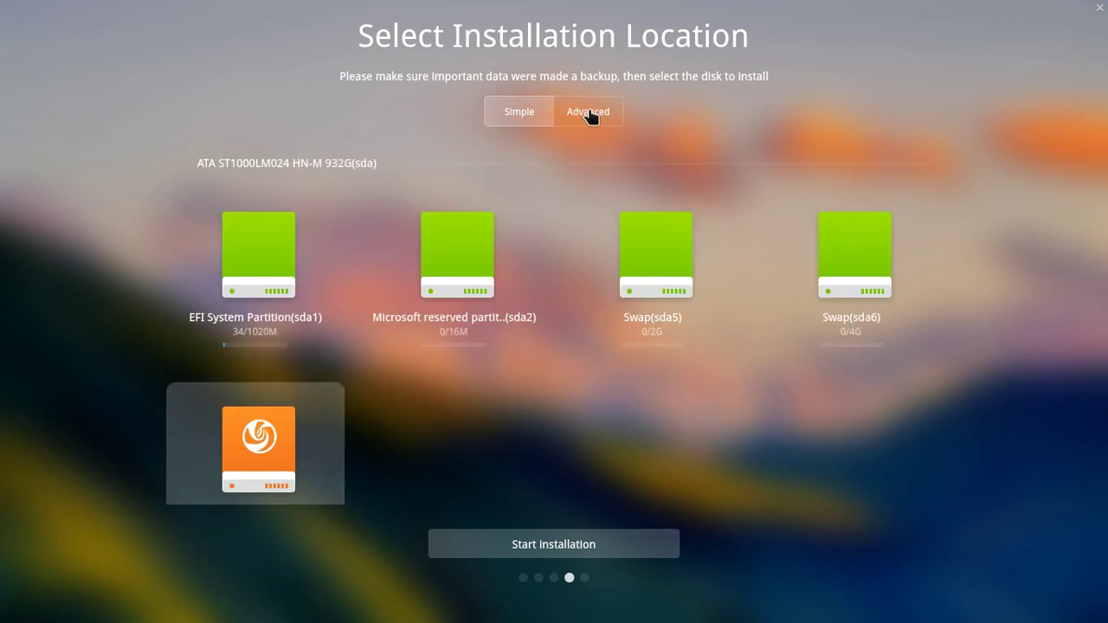
{"action": "left_click", "coordinate": [590, 111]}
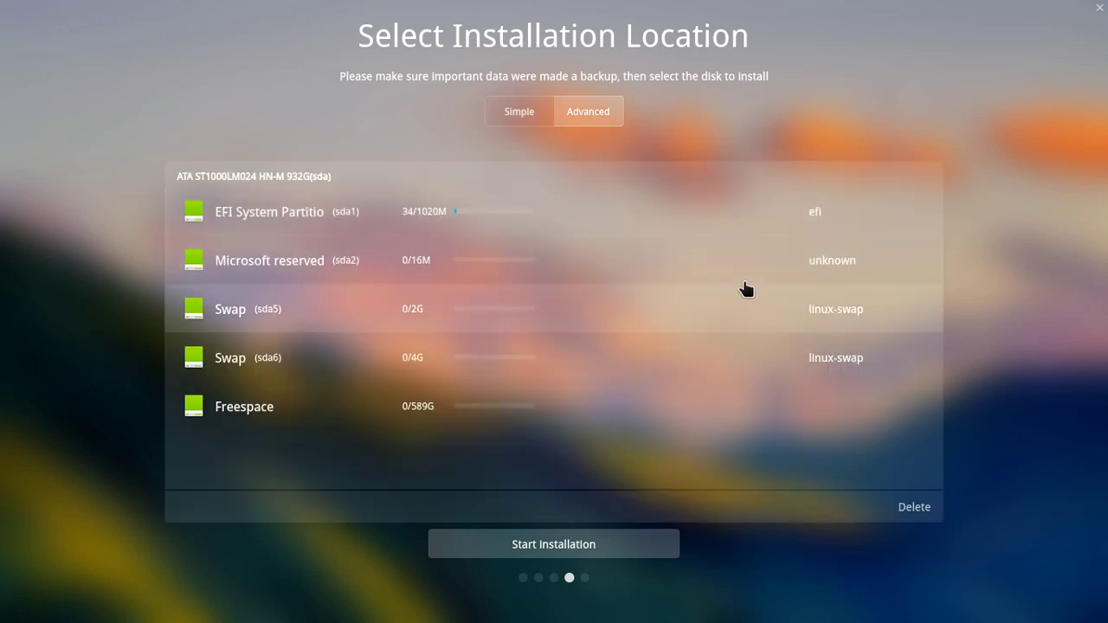
Define a 204386 MB primary ext4 partition at the start of the free space, mounted at /
{"action": "left_click", "coordinate": [424, 416]}
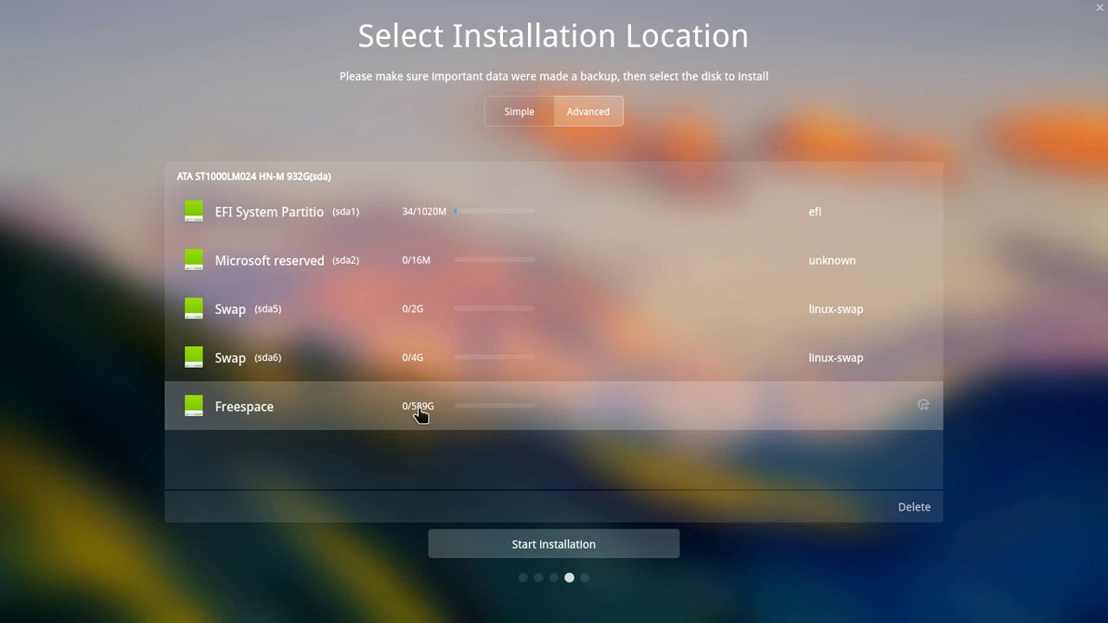
{"action": "left_click", "coordinate": [923, 405]}
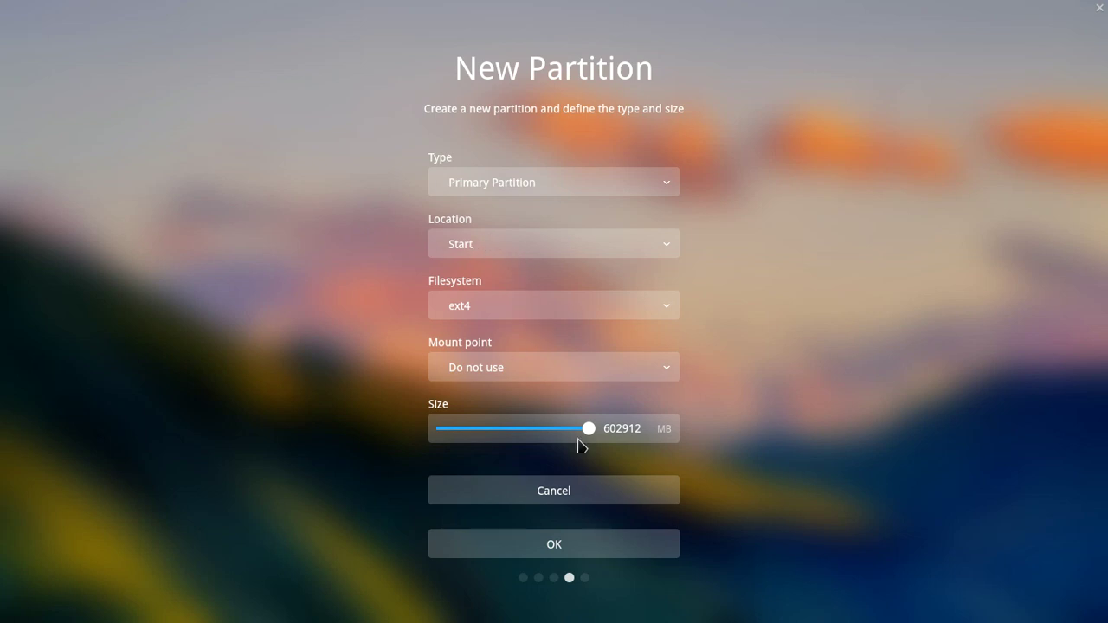
{"action": "left_click_drag", "start_coordinate": [588, 427], "coordinate": [491, 437]}
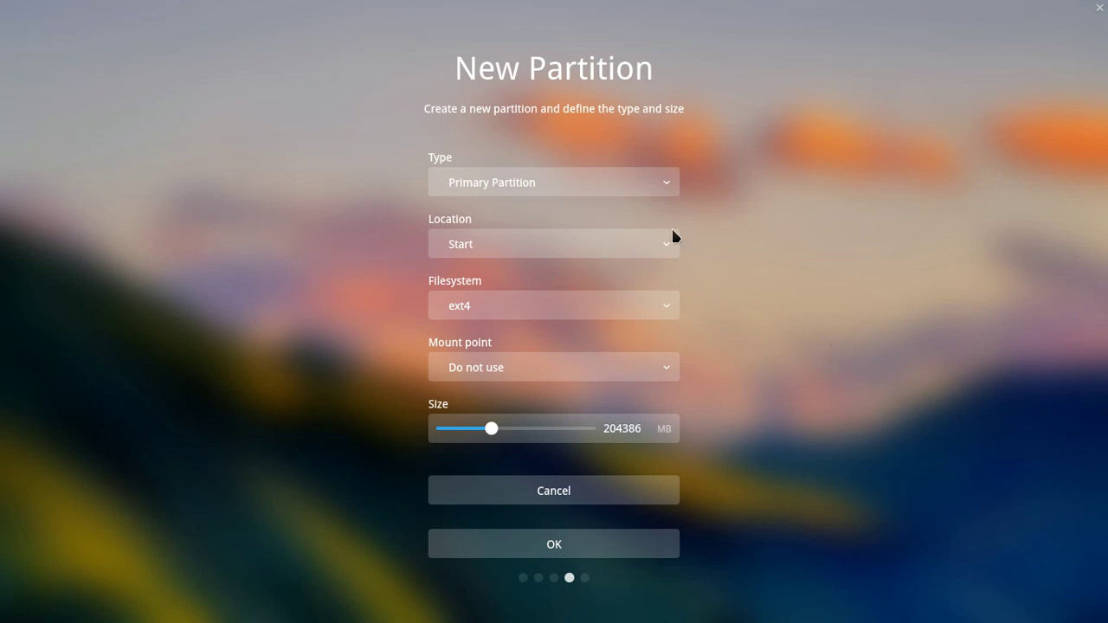
{"action": "left_click", "coordinate": [672, 182]}
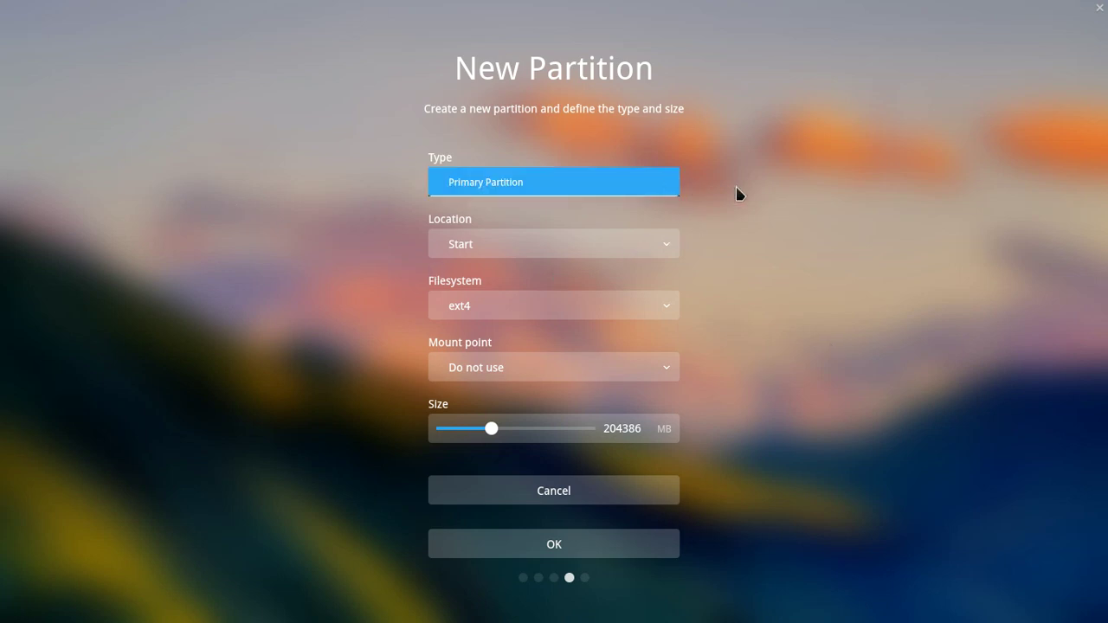
{"action": "left_click", "coordinate": [658, 187]}
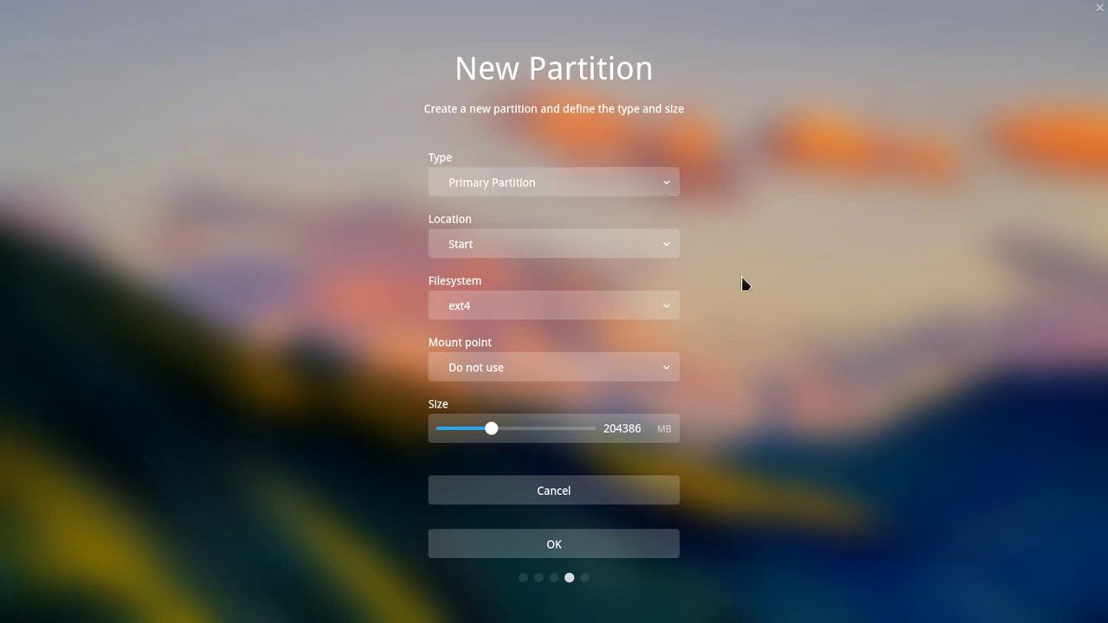
{"action": "left_click", "coordinate": [673, 248]}
{"action": "left_click", "coordinate": [673, 248]}
{"action": "left_click", "coordinate": [673, 370]}
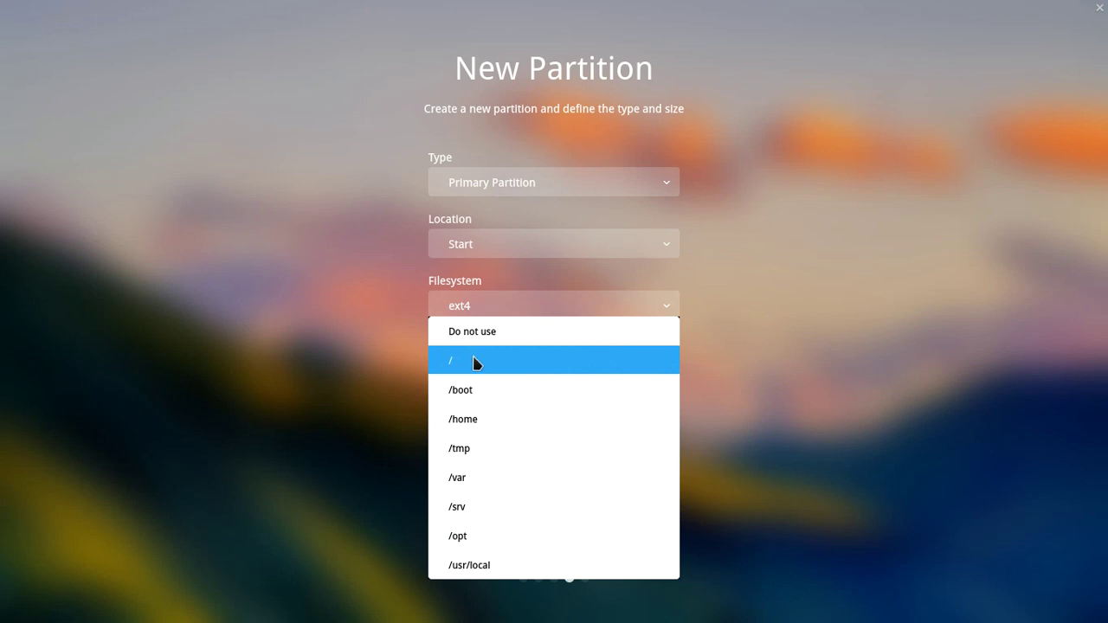
{"action": "left_click", "coordinate": [482, 363]}
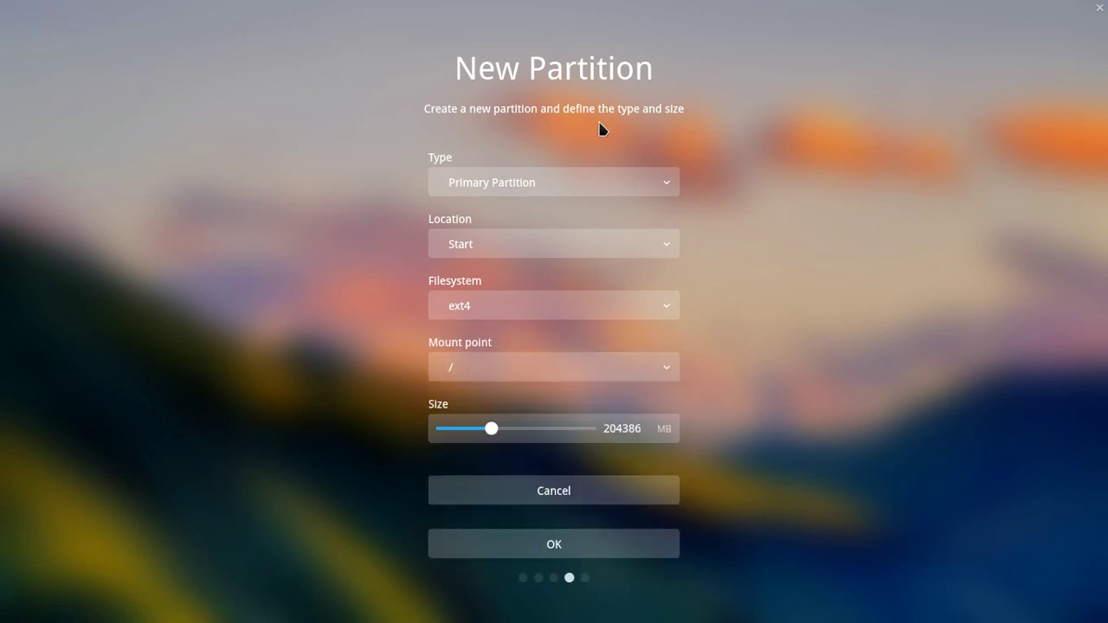
Confirm the new 200G sda18 root partition and proceed to Start Installation
{"action": "left_click", "coordinate": [606, 551]}
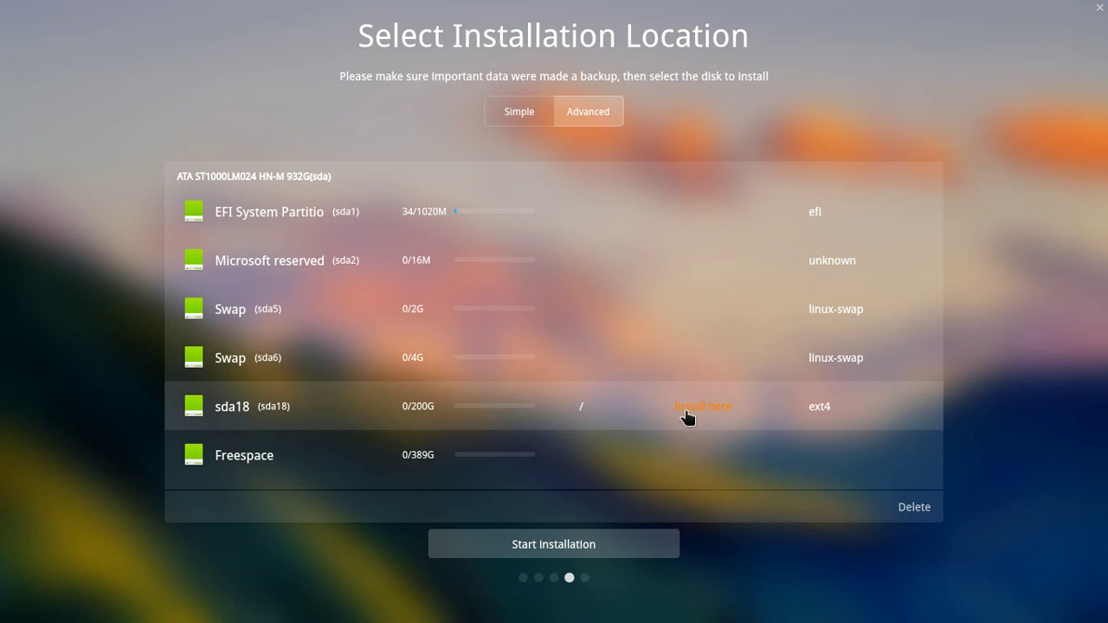
{"action": "left_click", "coordinate": [573, 551]}
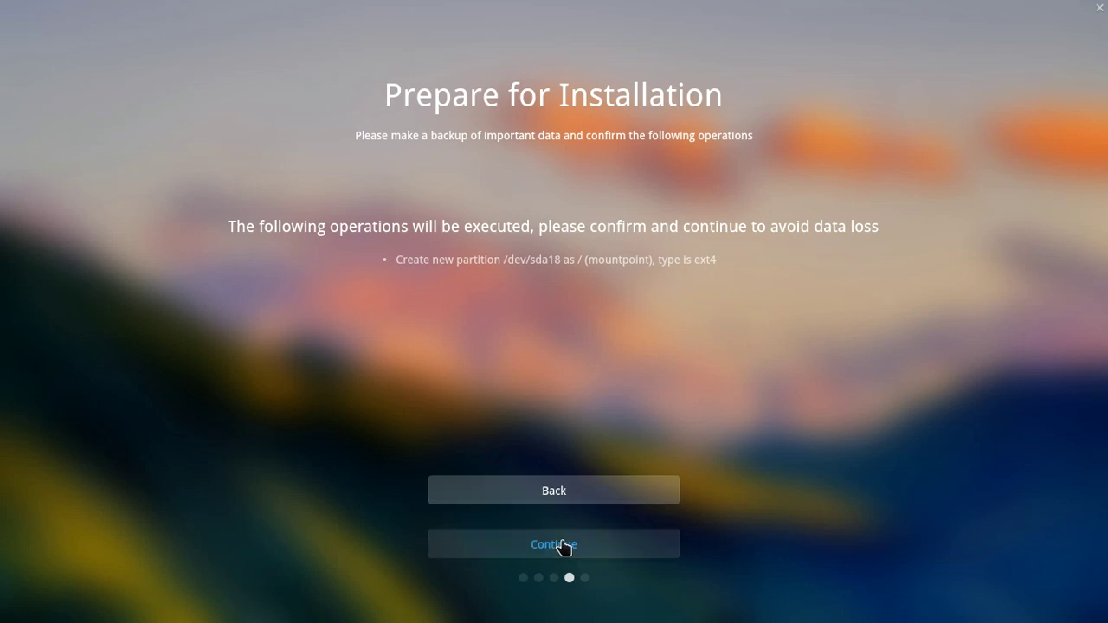
Confirm the pending operations to begin installing, and reposition the image viewer window
{"action": "left_click", "coordinate": [601, 547]}
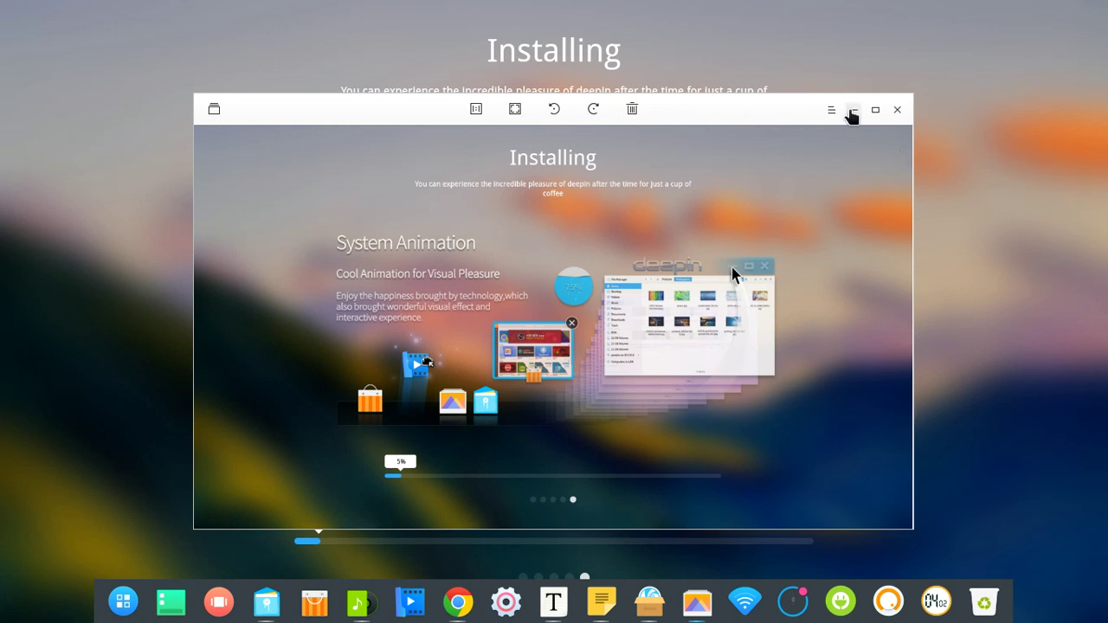
{"action": "left_click_drag", "start_coordinate": [669, 113], "coordinate": [660, 91]}
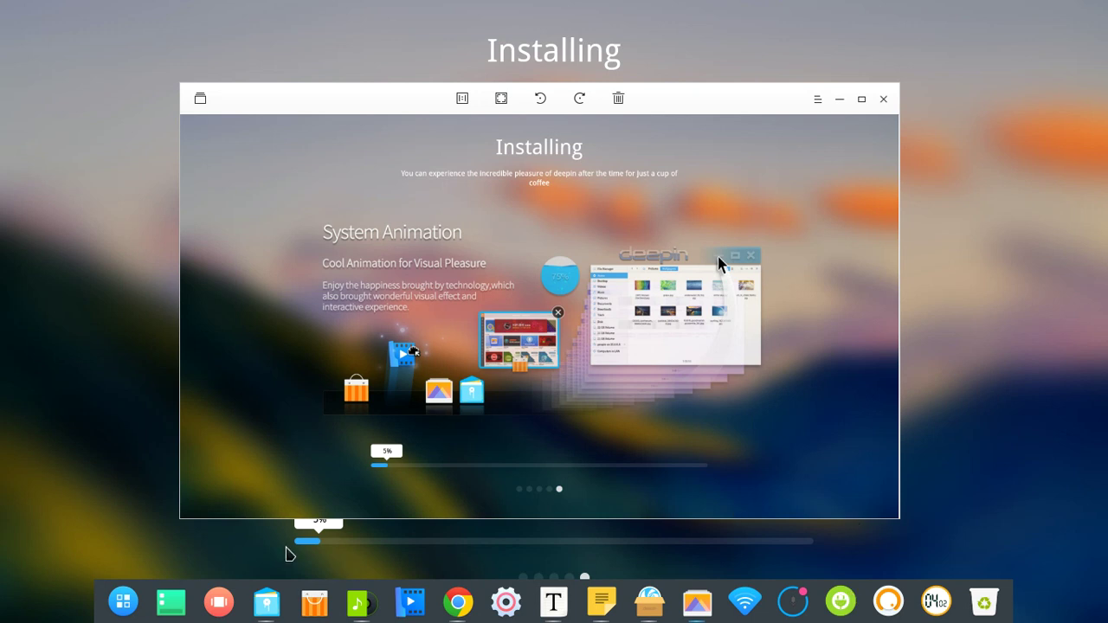
Launch guvcview from the bottom of the Deepin Launcher app grid
{"action": "left_click", "coordinate": [123, 601]}
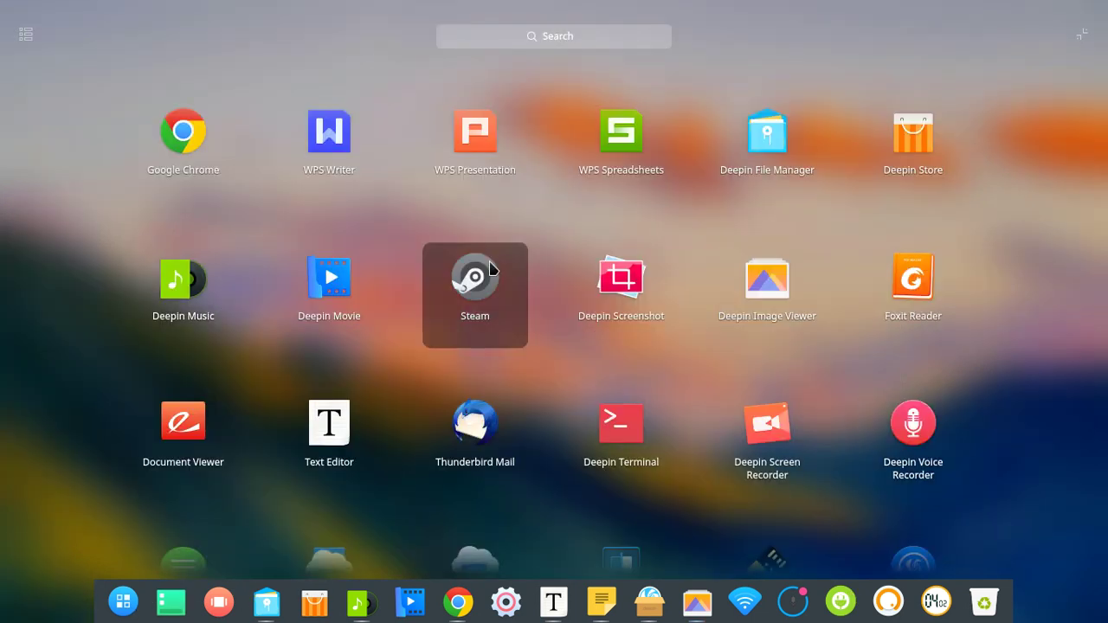
{"action": "scroll", "coordinate": [767, 294], "scroll_direction": "down", "scroll_amount": 5}
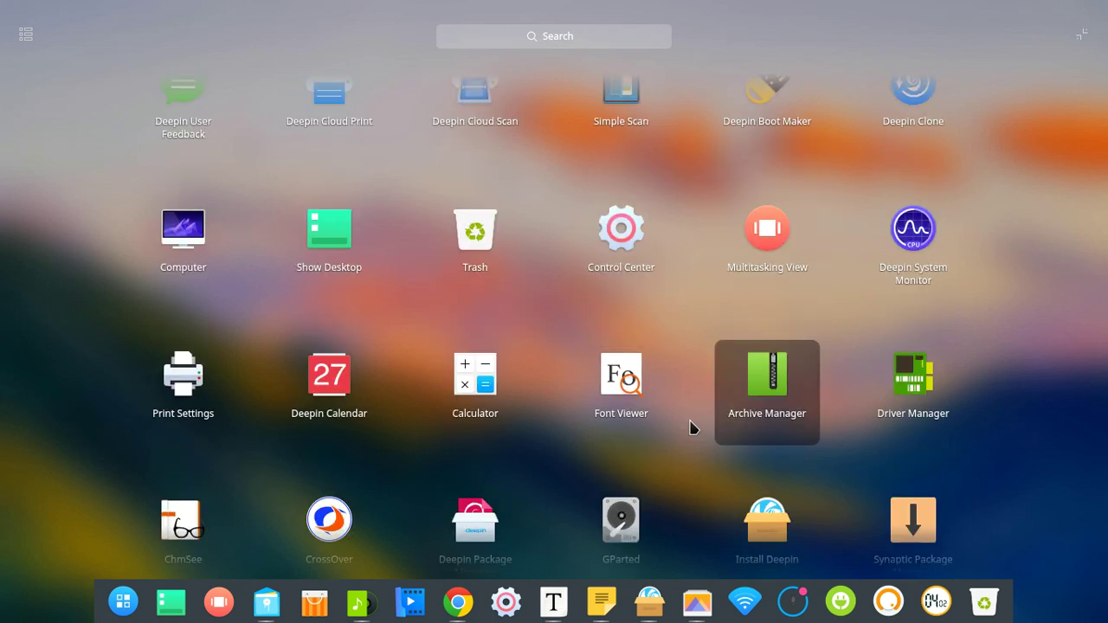
{"action": "scroll", "coordinate": [690, 427], "scroll_direction": "down", "scroll_amount": 3}
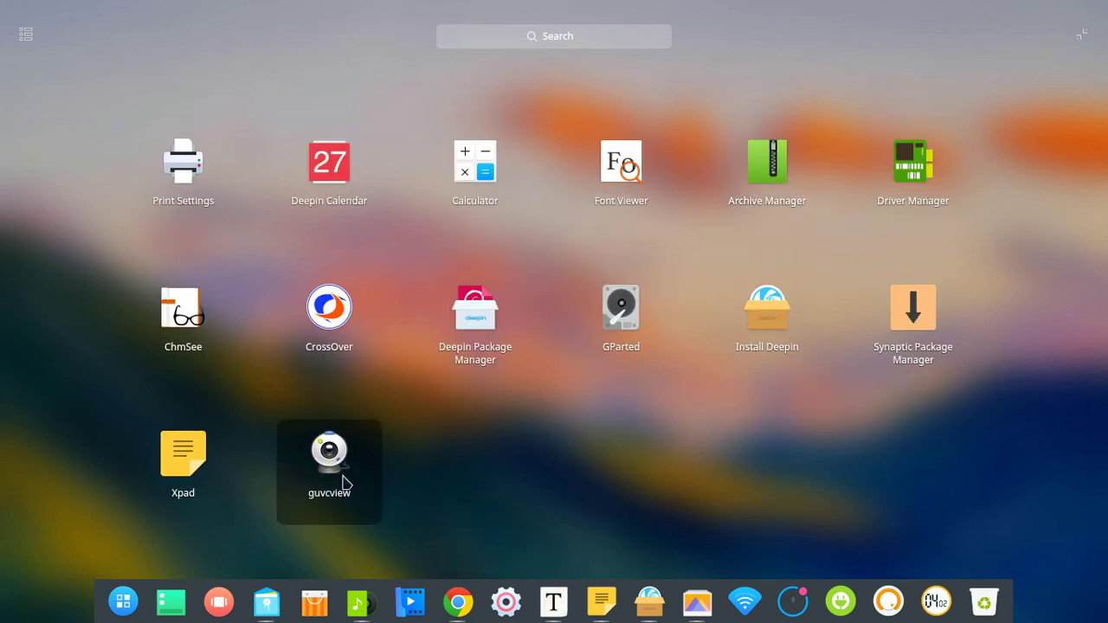
{"action": "left_click", "coordinate": [329, 459]}
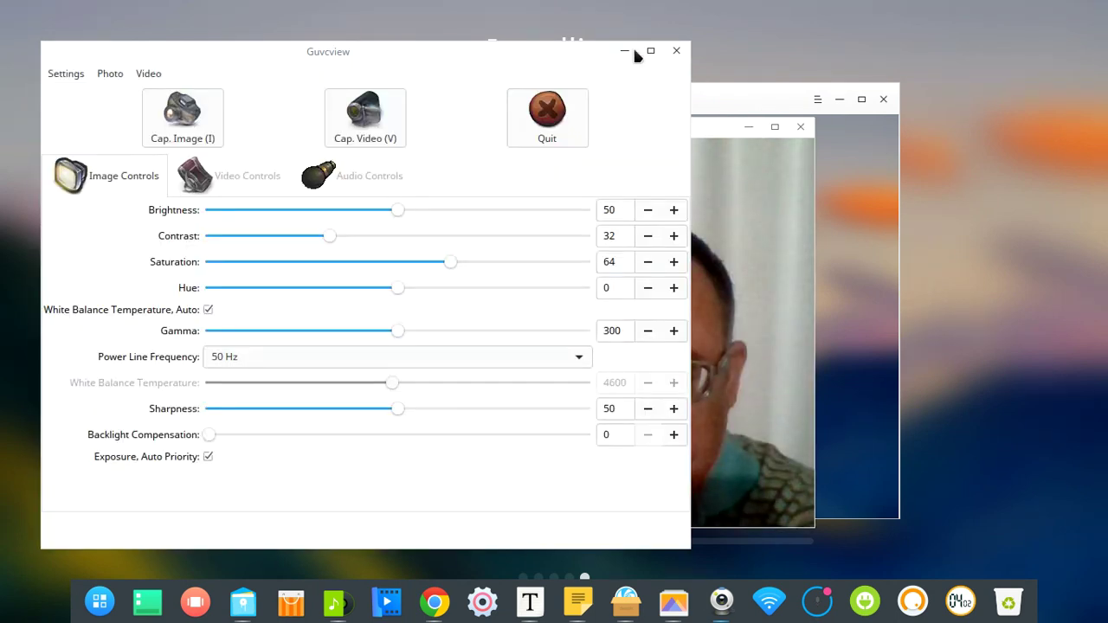
Close the guvcview controls, shrink the webcam preview into the top-right corner, and move the image viewer left
{"action": "left_click", "coordinate": [625, 50]}
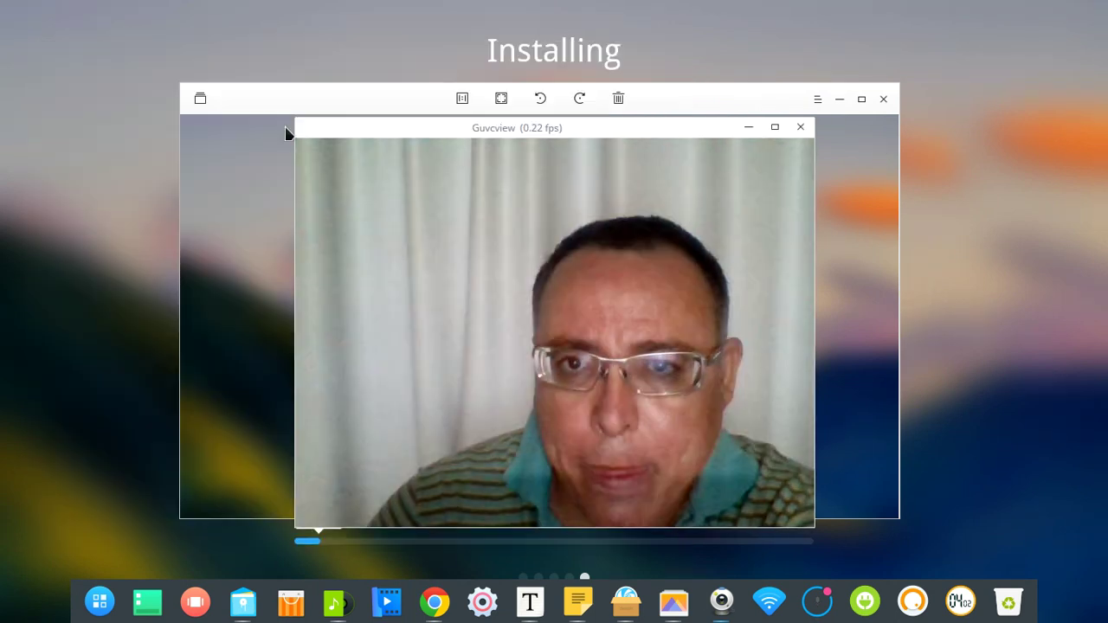
{"action": "left_click_drag", "start_coordinate": [292, 127], "coordinate": [542, 303]}
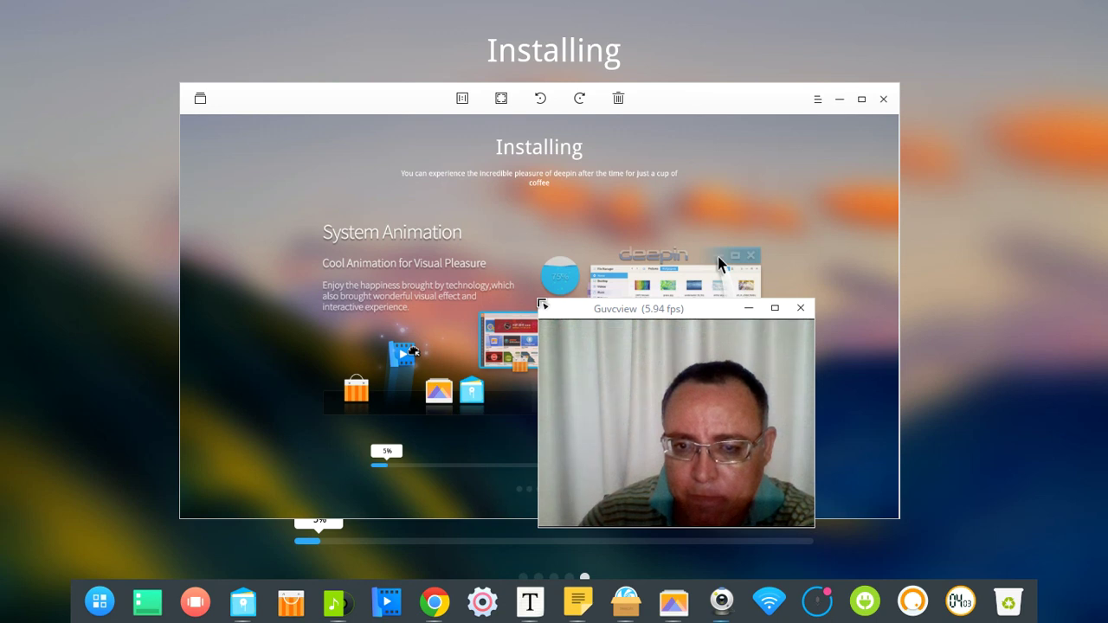
{"action": "left_click_drag", "start_coordinate": [574, 312], "coordinate": [860, 32]}
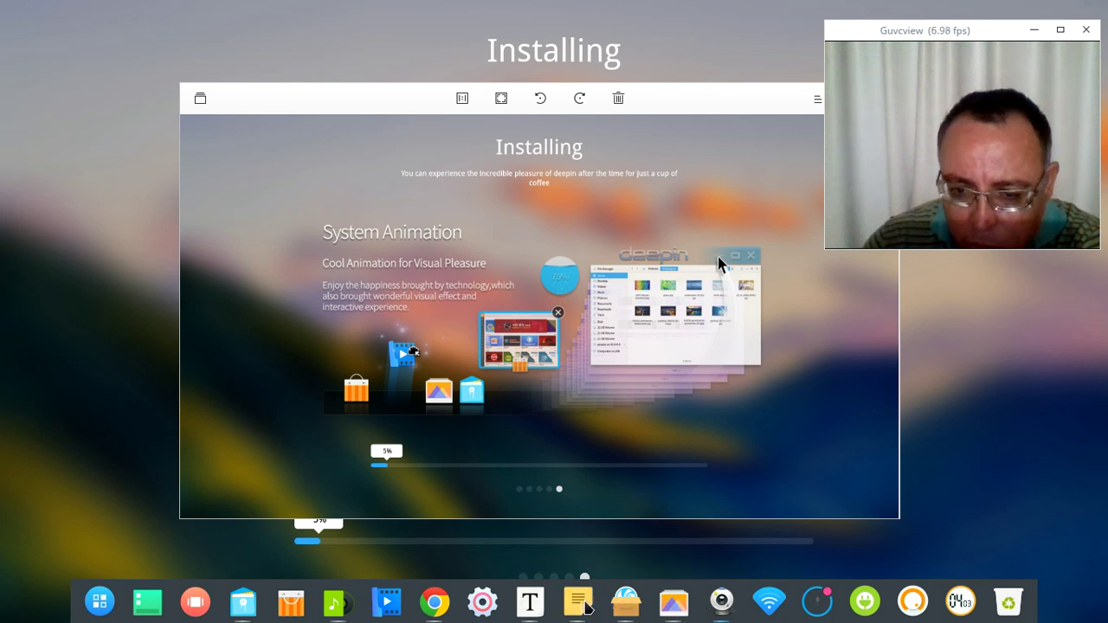
{"action": "left_click", "coordinate": [692, 104]}
{"action": "left_click_drag", "start_coordinate": [693, 104], "coordinate": [542, 79]}
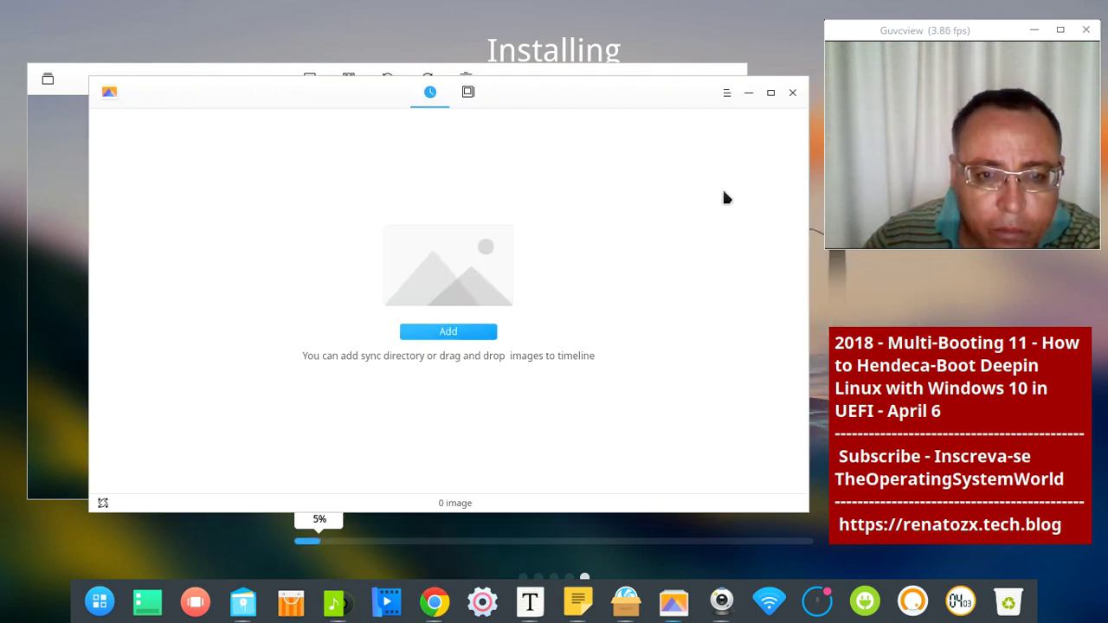
Close the Album, un-maximise Chrome and size its YouTube channel window left of the webcam preview
{"action": "left_click", "coordinate": [792, 95]}
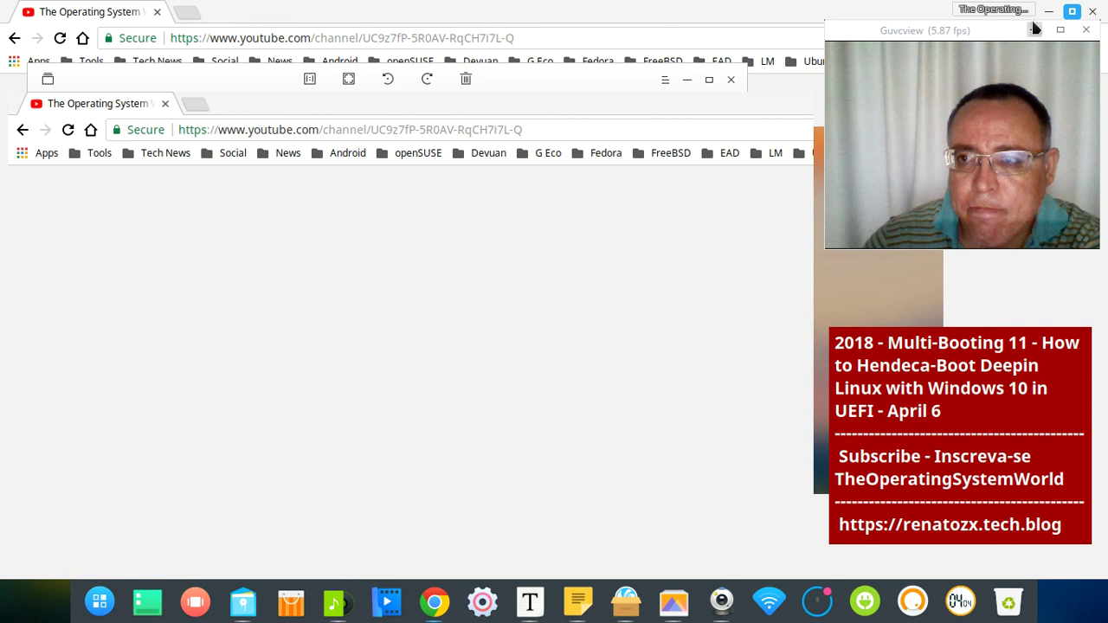
{"action": "left_click_drag", "start_coordinate": [1035, 29], "coordinate": [539, 121]}
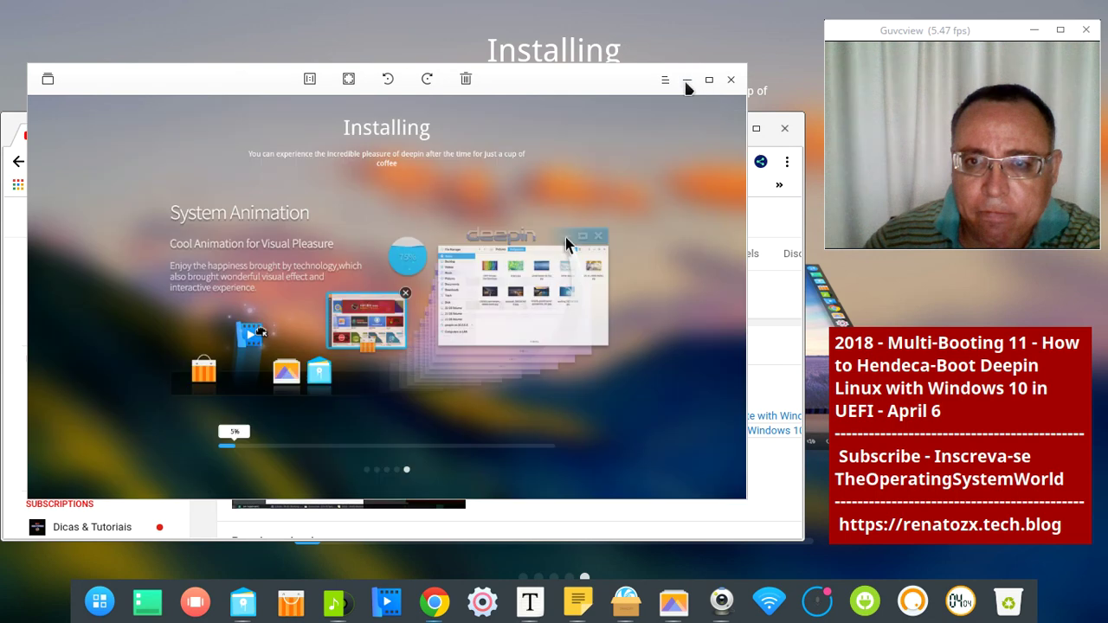
{"action": "left_click", "coordinate": [665, 81]}
{"action": "left_click", "coordinate": [658, 110]}
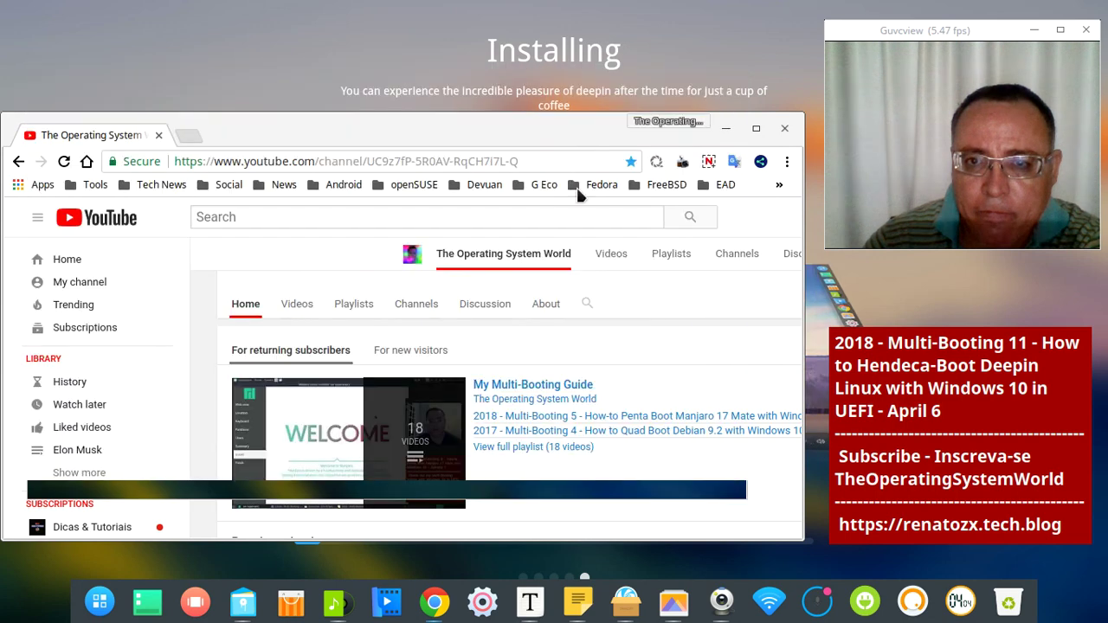
{"action": "left_click_drag", "start_coordinate": [564, 124], "coordinate": [589, 141]}
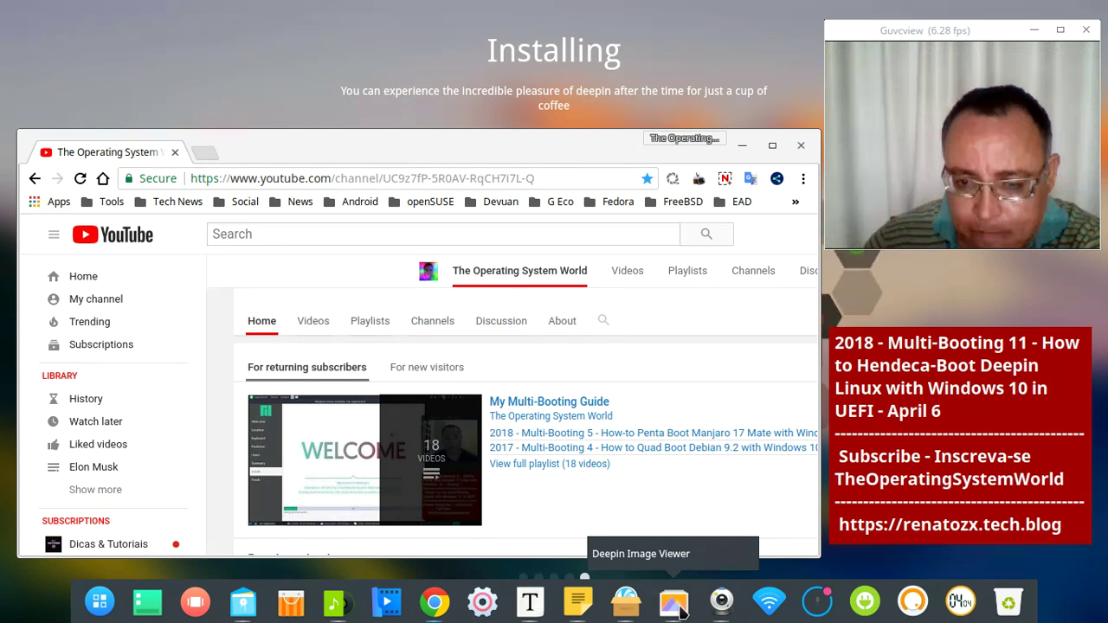
{"action": "left_click", "coordinate": [675, 603]}
{"action": "key", "text": "Escape"}
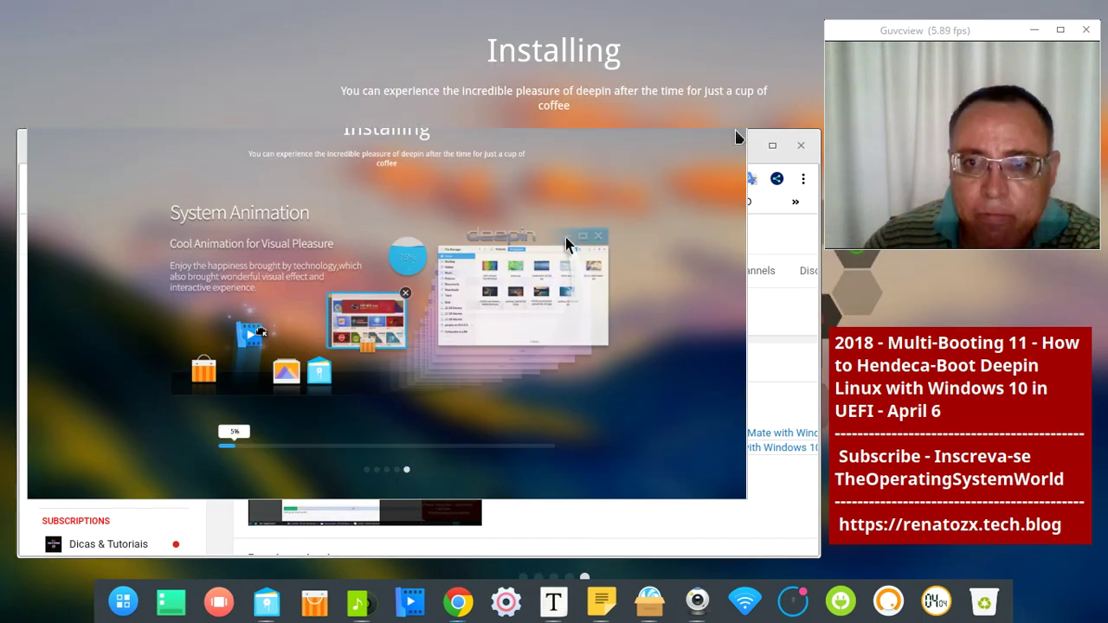
{"action": "left_click_drag", "start_coordinate": [571, 141], "coordinate": [564, 142]}
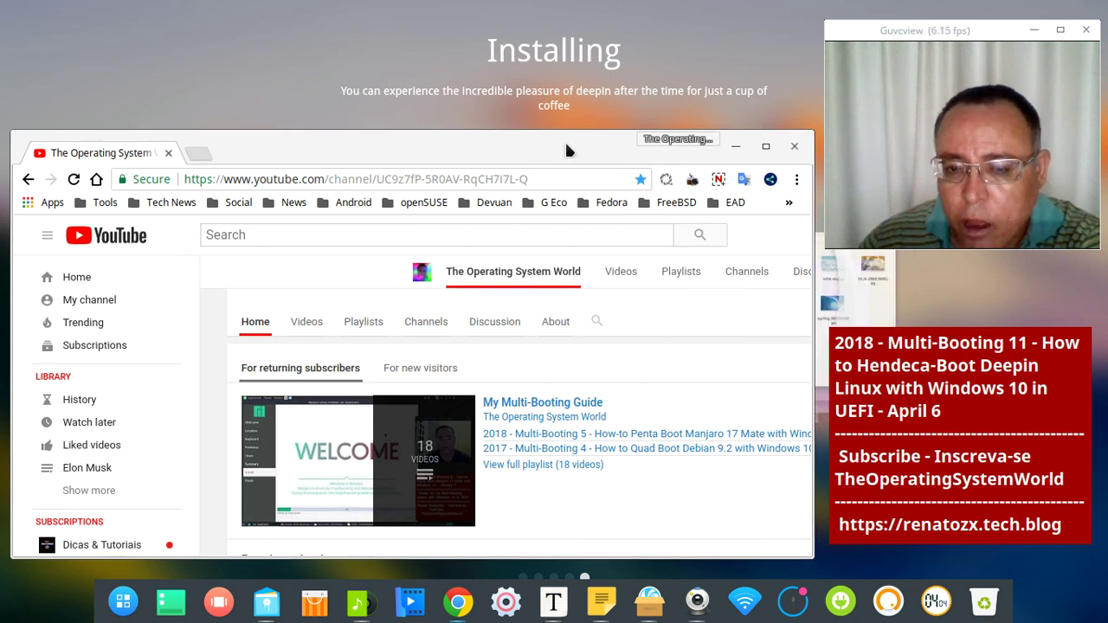
{"action": "left_click", "coordinate": [564, 142]}
{"action": "left_click_drag", "start_coordinate": [565, 142], "coordinate": [574, 67]}
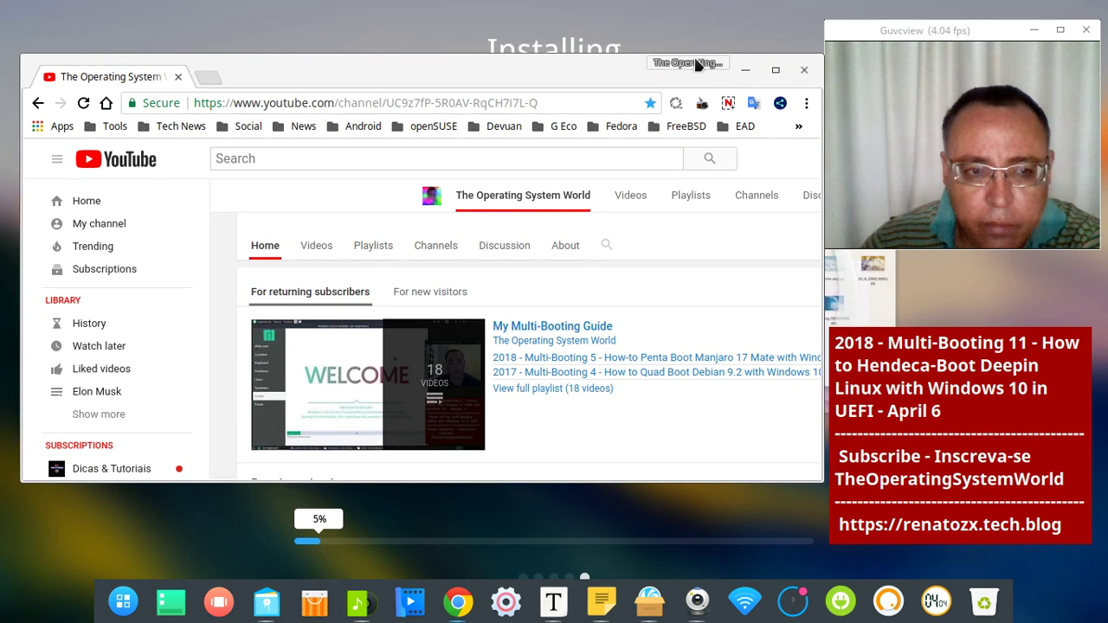
{"action": "left_click_drag", "start_coordinate": [822, 57], "coordinate": [784, 103]}
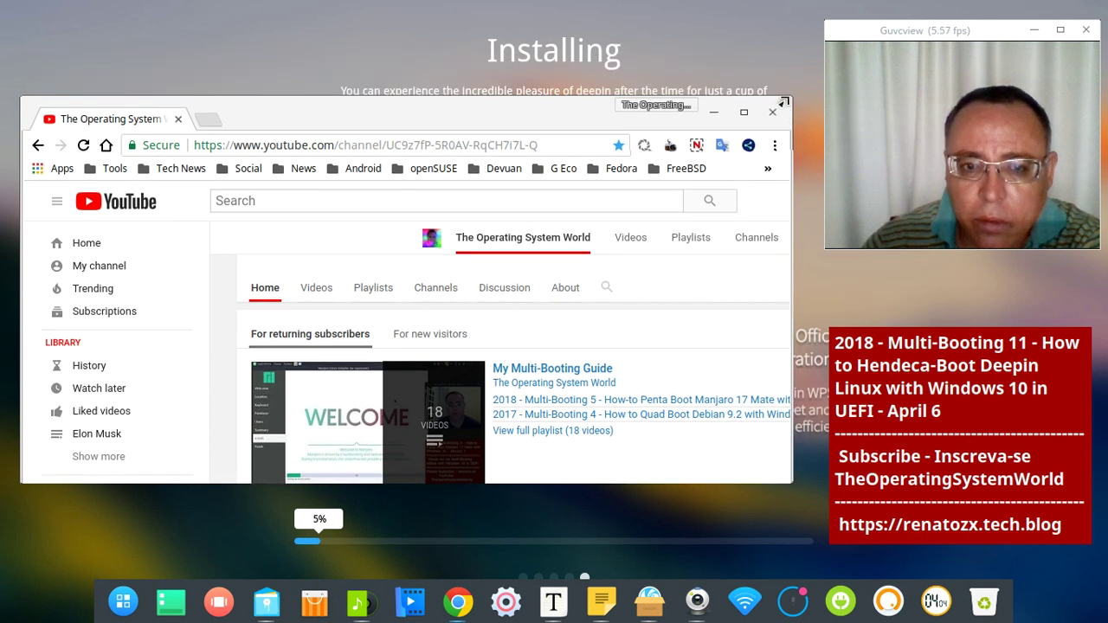
{"action": "left_click_drag", "start_coordinate": [556, 113], "coordinate": [573, 130]}
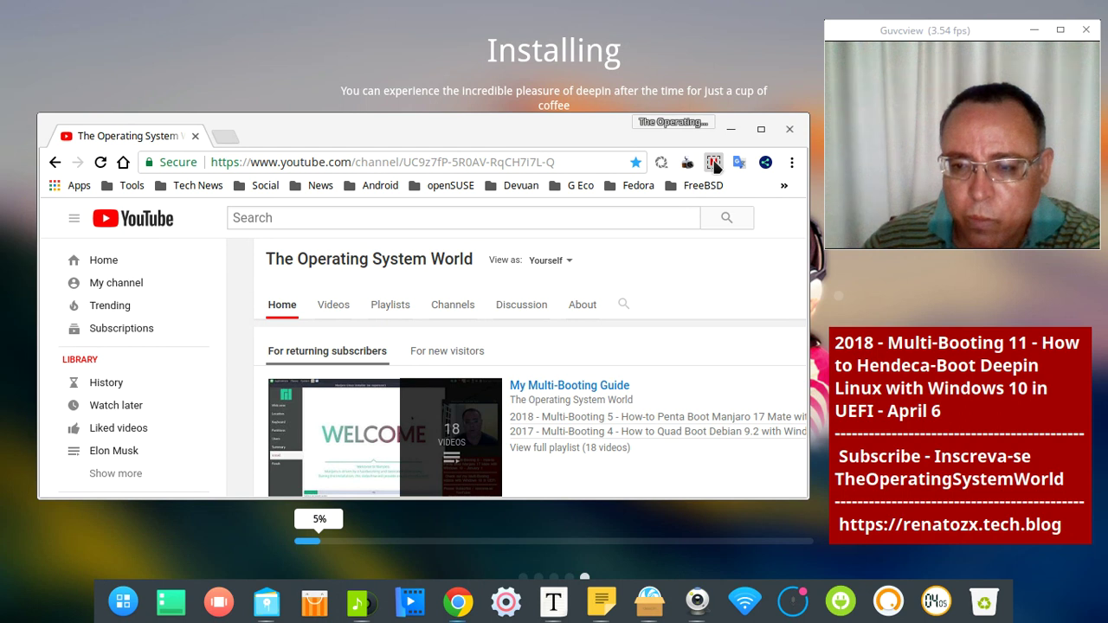
Pause and resume the recorder extension, then minimise Chrome to show Successfully Installed
{"action": "left_click", "coordinate": [713, 163]}
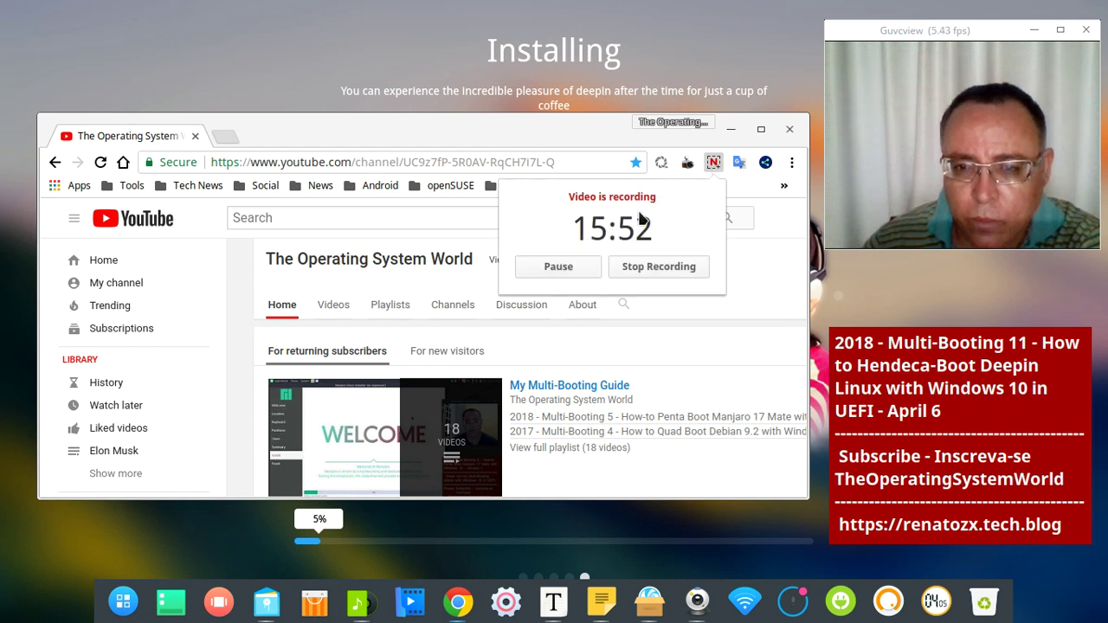
{"action": "left_click", "coordinate": [569, 271]}
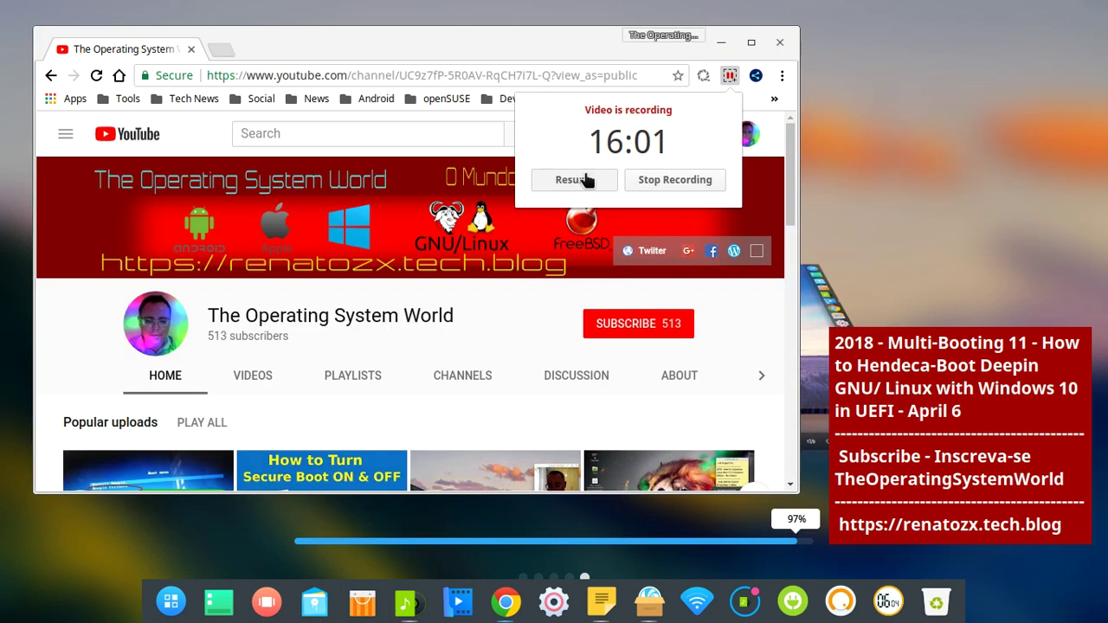
{"action": "left_click", "coordinate": [571, 180]}
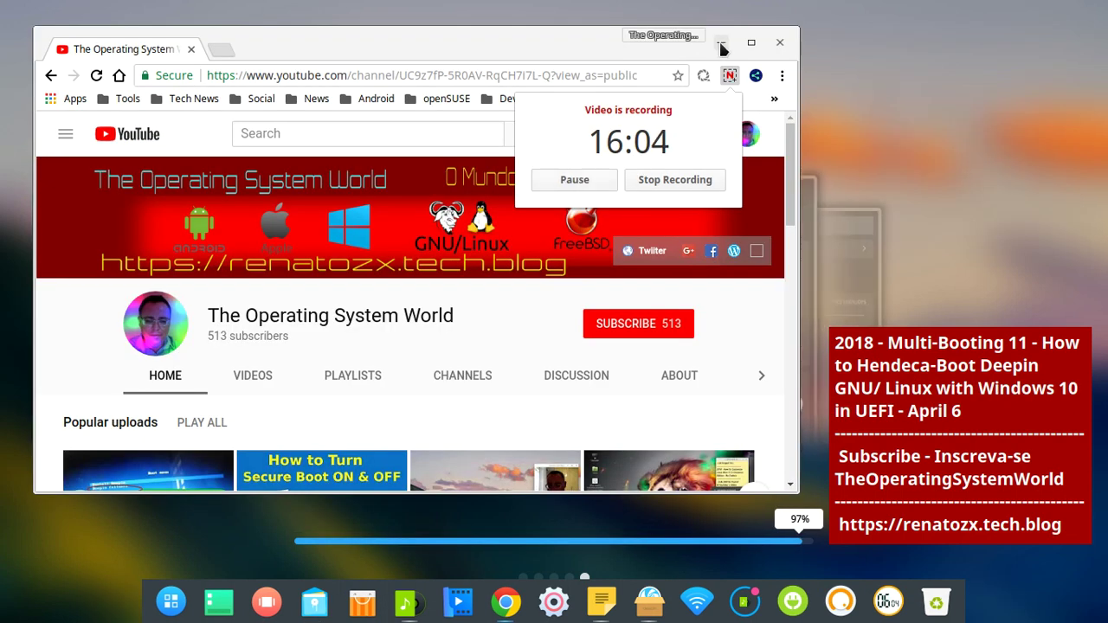
{"action": "left_click", "coordinate": [721, 43]}
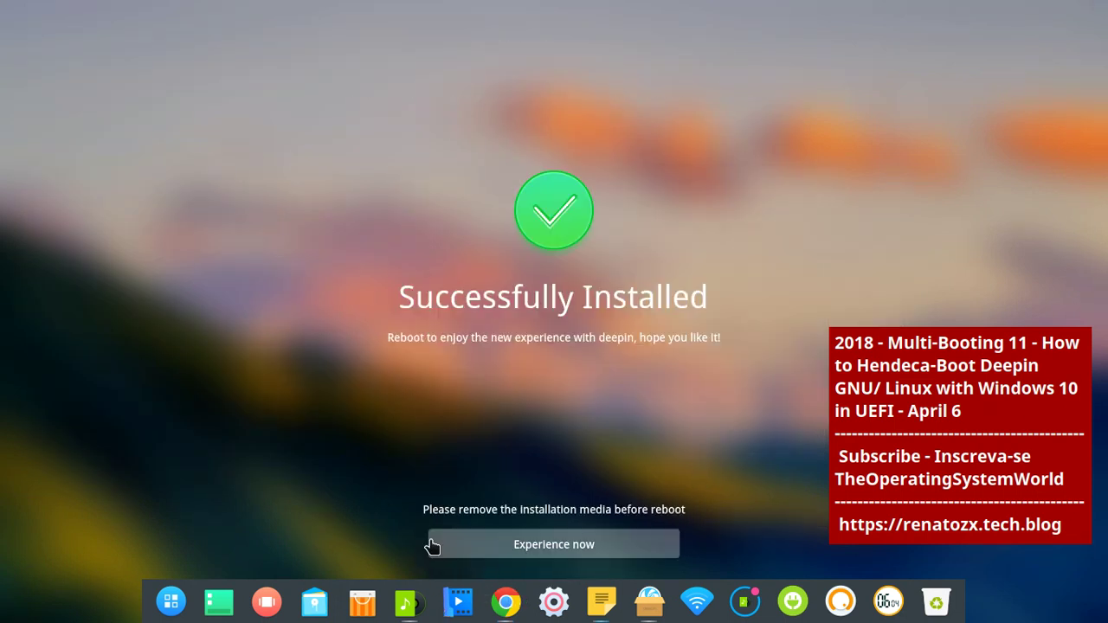
Open Deepin Music from the dock and play Down for Whatever by Silent Partner
{"action": "left_click", "coordinate": [405, 601]}
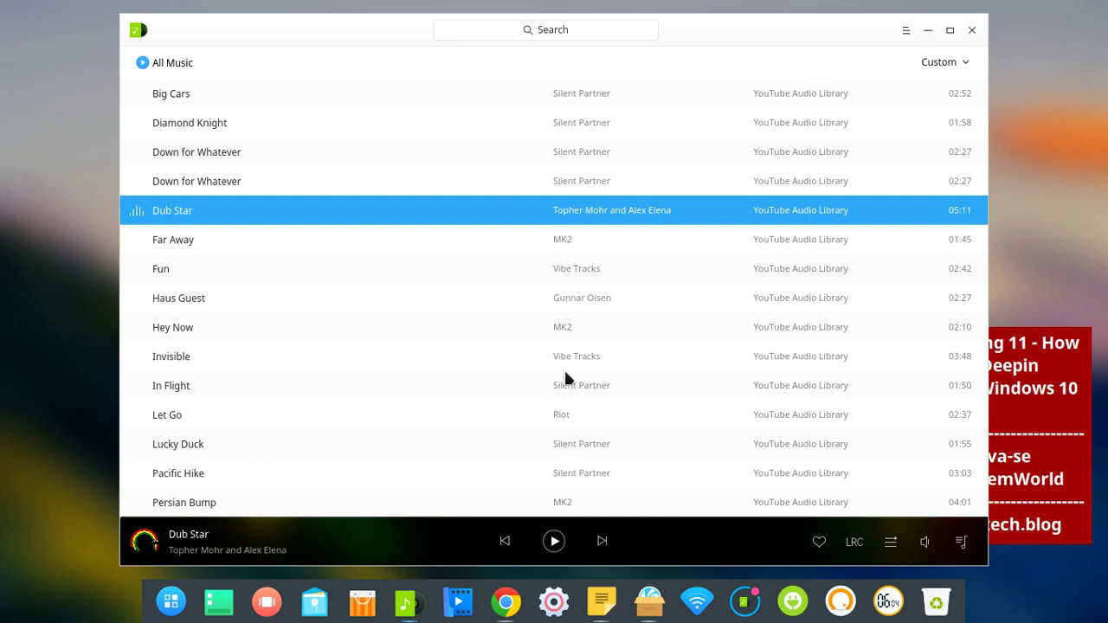
{"action": "left_click", "coordinate": [554, 541]}
{"action": "double_click", "coordinate": [214, 152]}
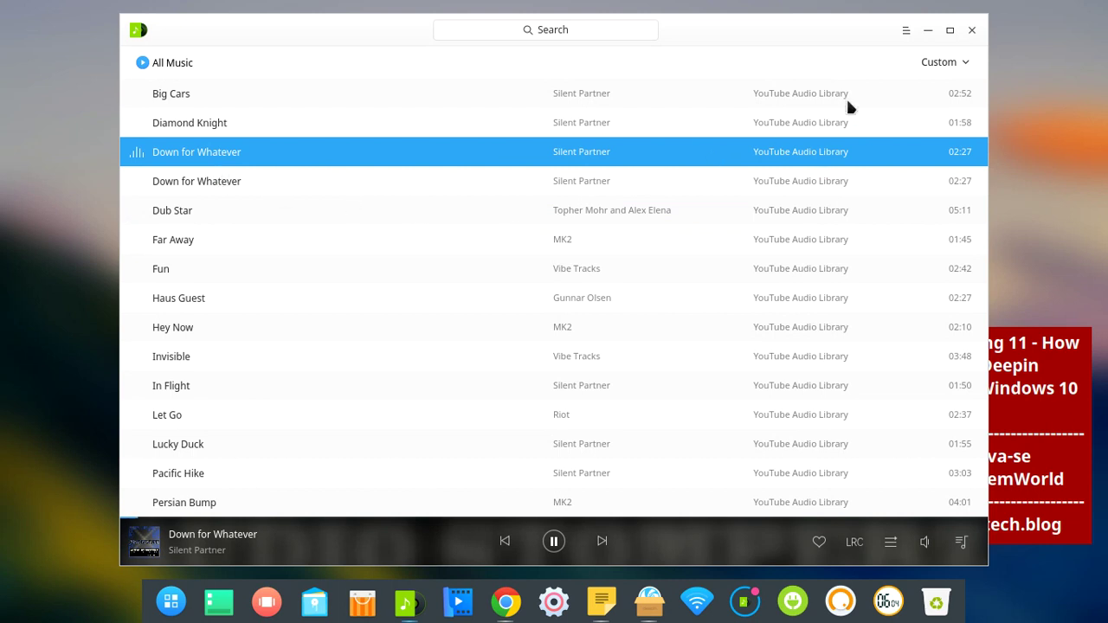
Dismiss the song's options menu, shift the music window left, and minimize it
{"action": "right_click", "coordinate": [511, 162]}
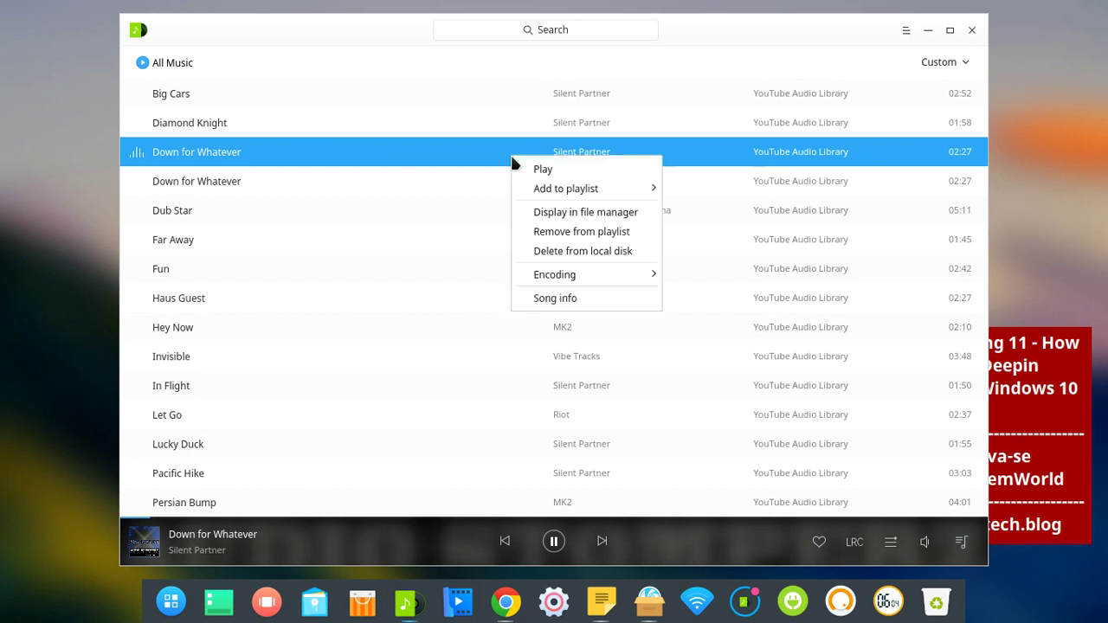
{"action": "left_click", "coordinate": [803, 37]}
{"action": "left_click_drag", "start_coordinate": [803, 37], "coordinate": [785, 49]}
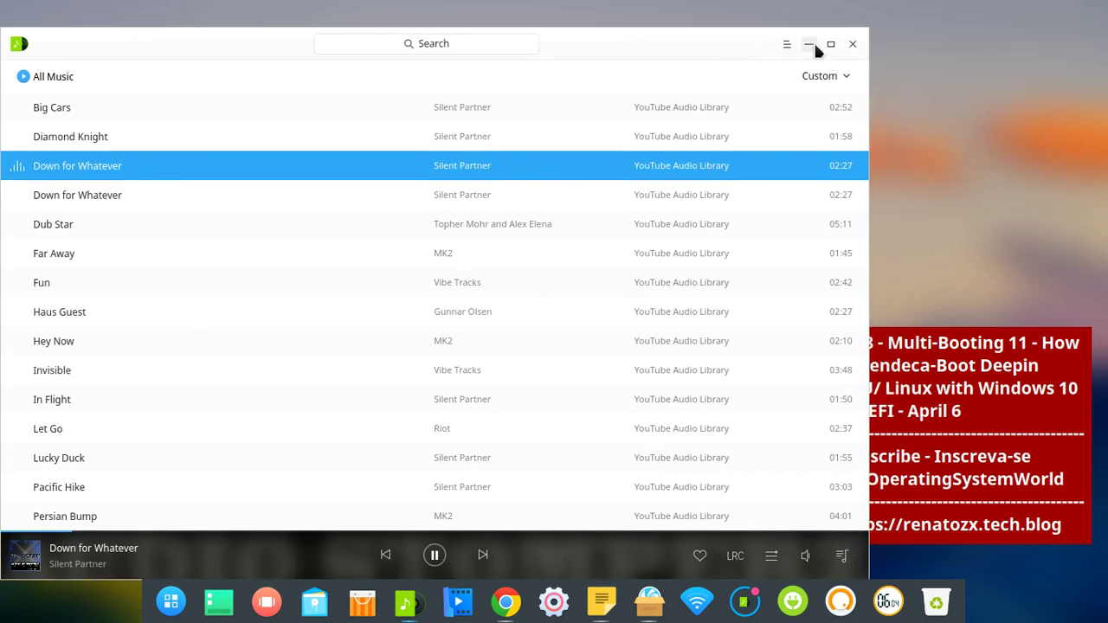
{"action": "left_click", "coordinate": [812, 41]}
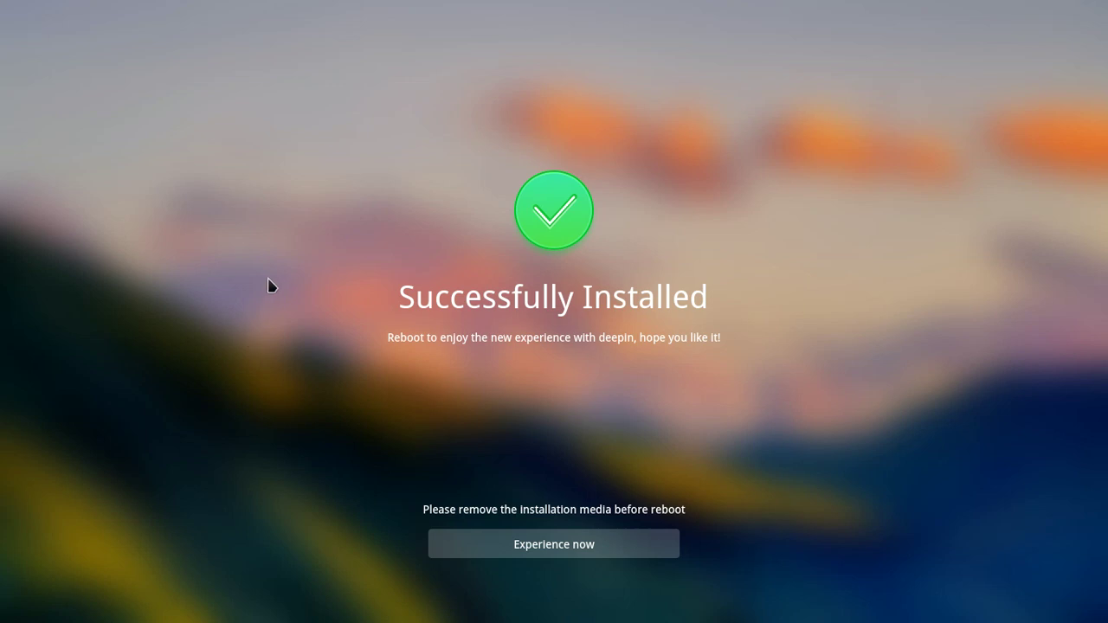
Open the Launcher and scroll up and down through the installed app grid
{"action": "key", "text": "super"}
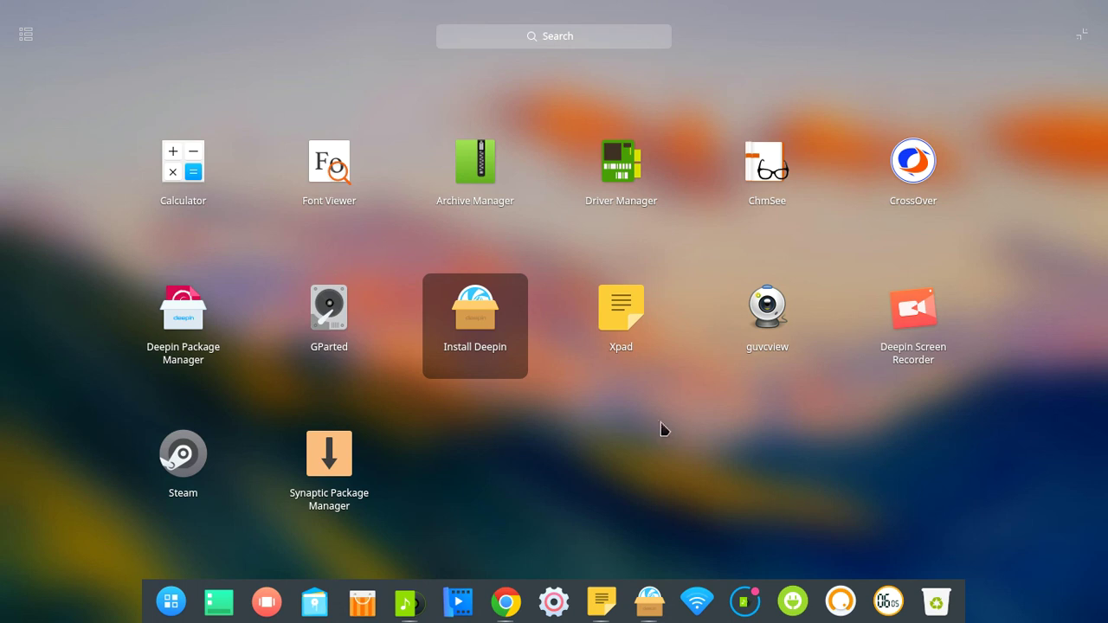
{"action": "scroll", "coordinate": [671, 417], "scroll_direction": "up", "scroll_amount": 3}
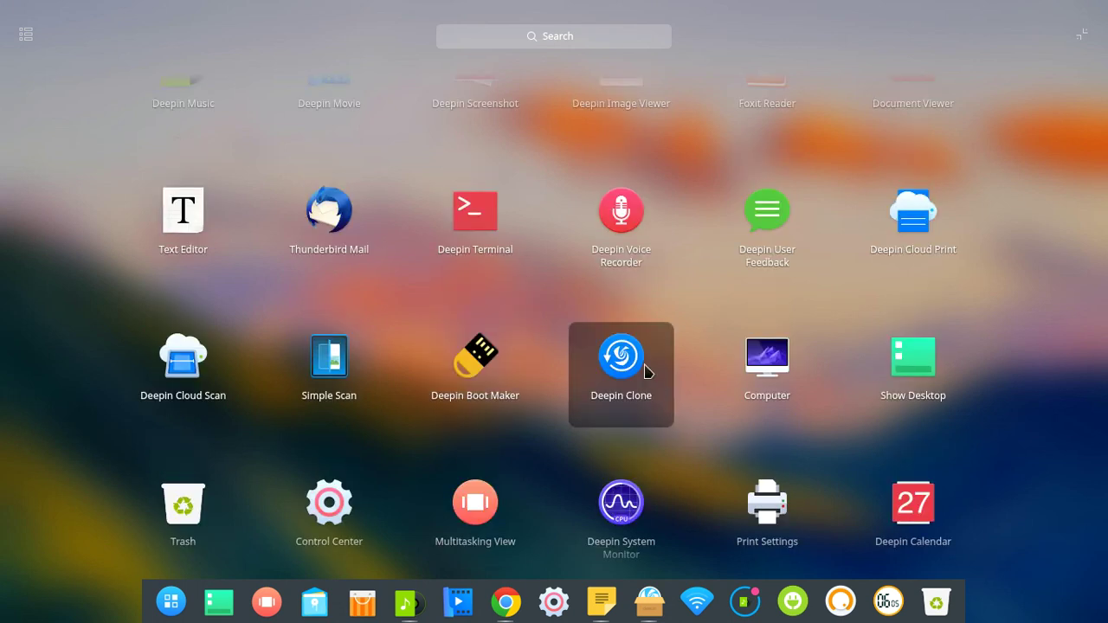
{"action": "scroll", "coordinate": [632, 346], "scroll_direction": "up", "scroll_amount": 2}
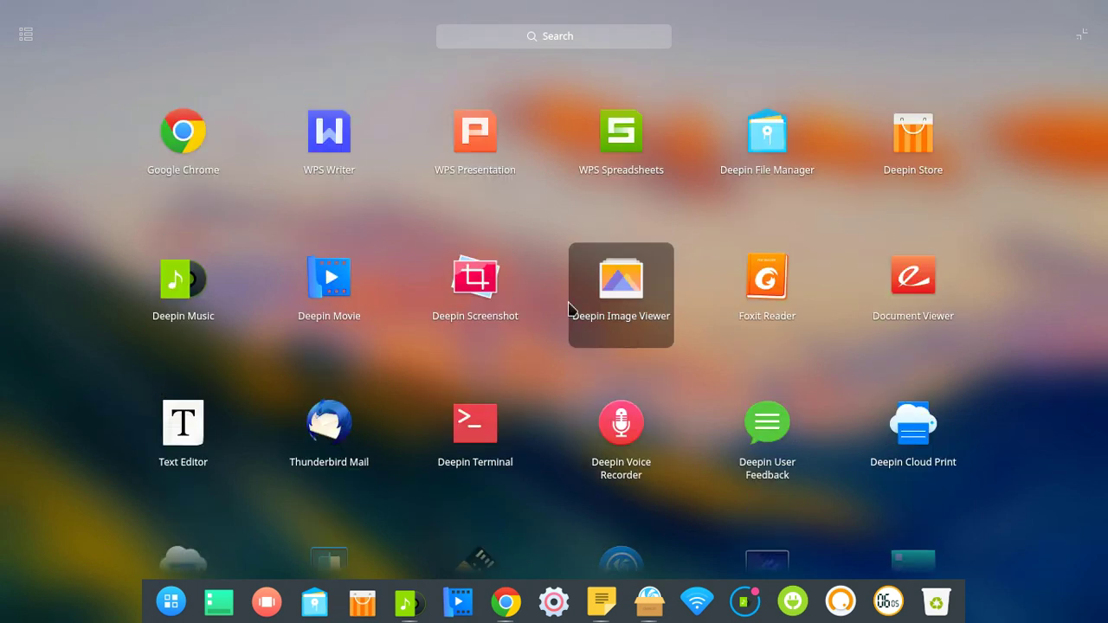
{"action": "scroll", "coordinate": [764, 355], "scroll_direction": "down", "scroll_amount": 5}
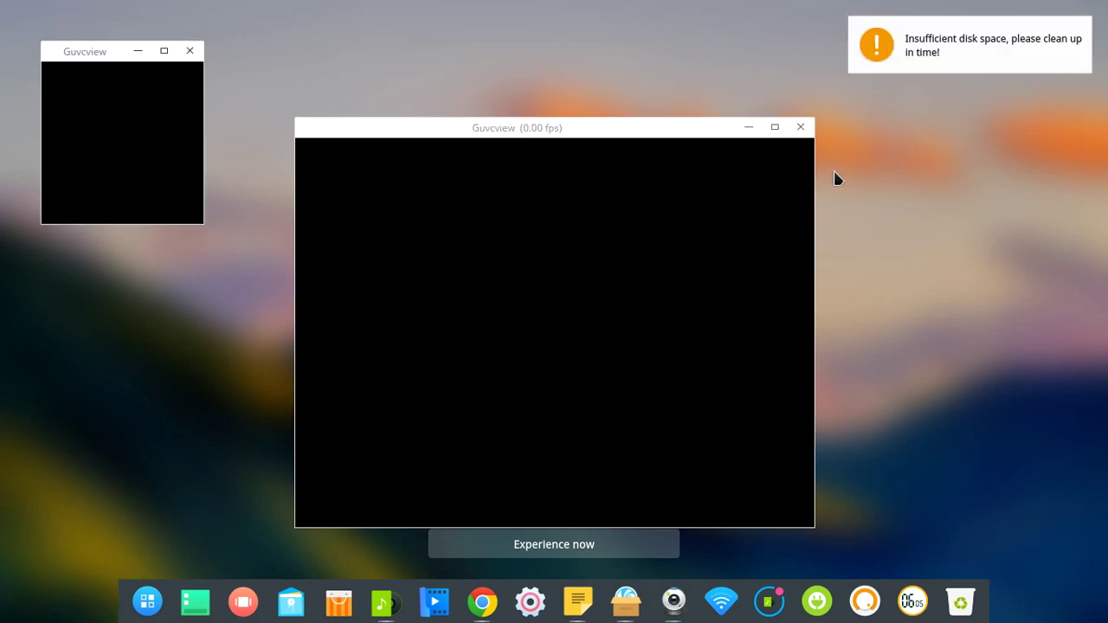
Hide the large camera preview and controls window, then relaunch Guvcview from the full app list
{"action": "left_click", "coordinate": [749, 128]}
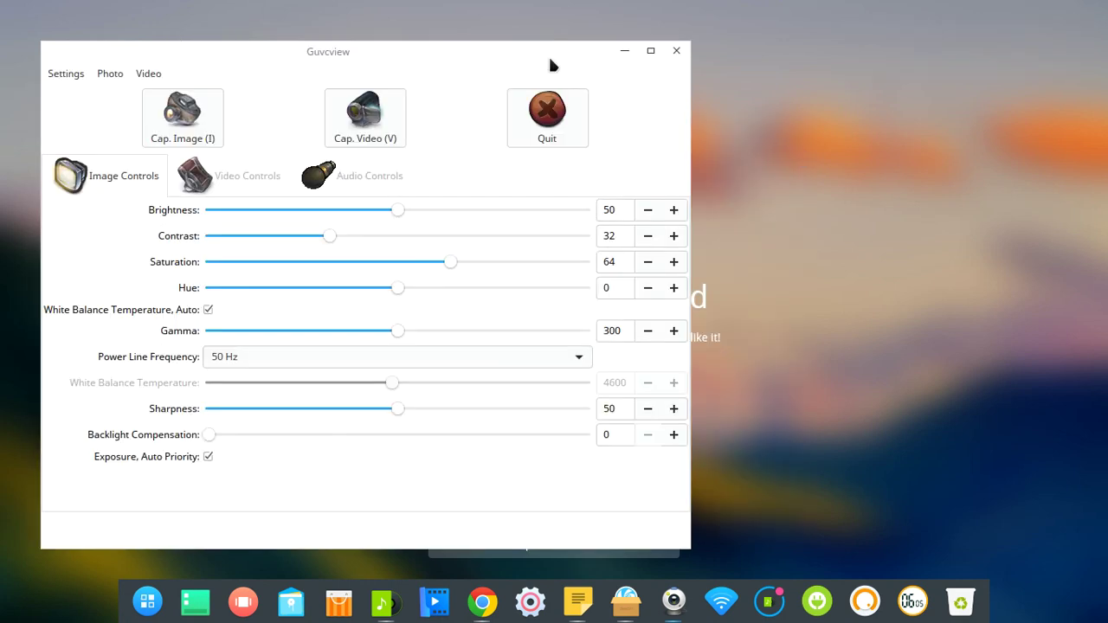
{"action": "left_click", "coordinate": [625, 50]}
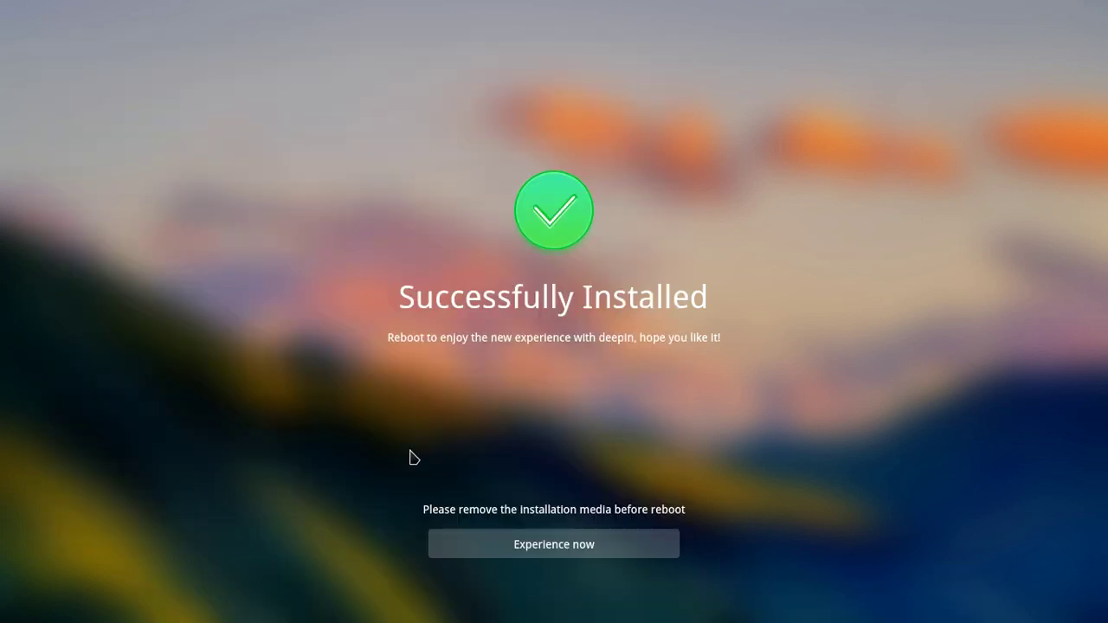
{"action": "left_click", "coordinate": [541, 544]}
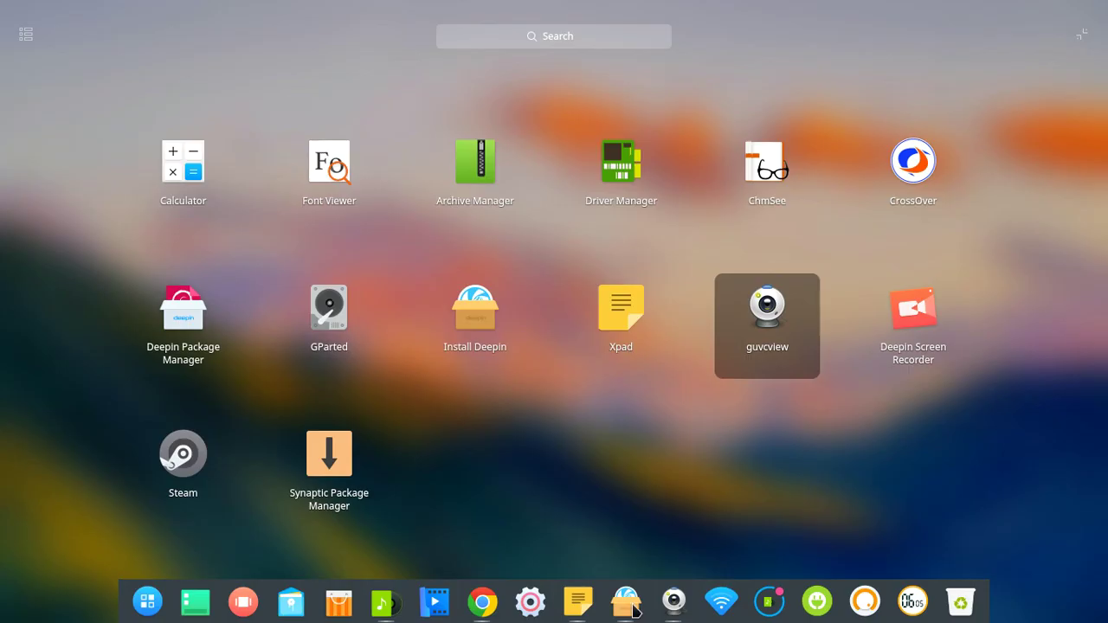
{"action": "left_click", "coordinate": [676, 604]}
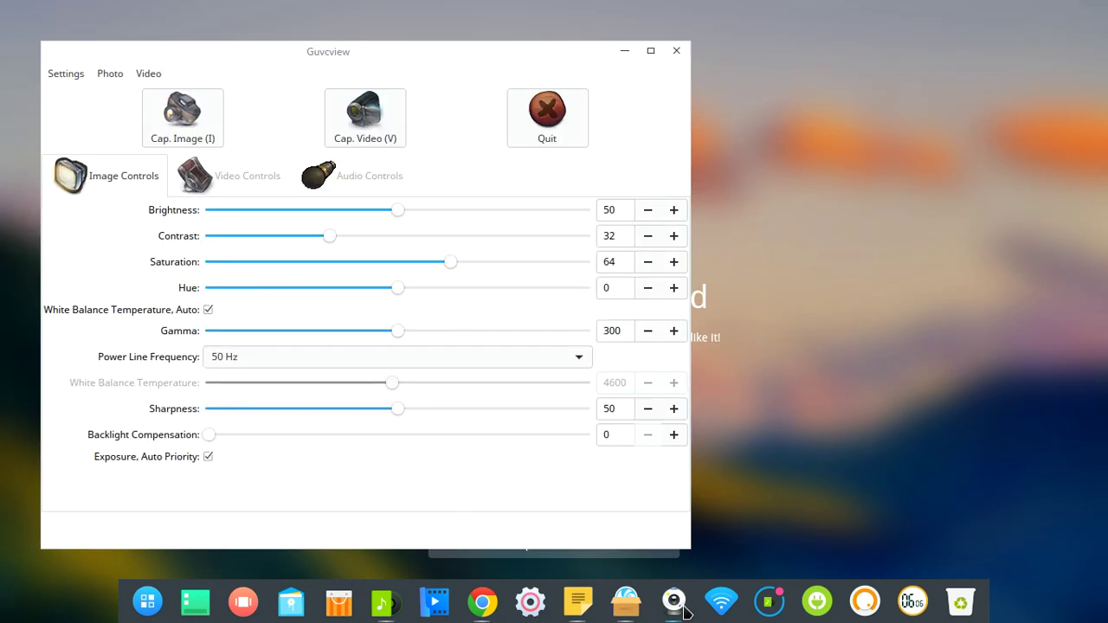
Bring the webcam preview forward, shrink it into the top-right corner, and minimize the controls window
{"action": "mouse_move", "coordinate": [562, 59]}
{"action": "left_mouse_down"}
{"action": "mouse_move", "coordinate": [883, 240]}
{"action": "mouse_move", "coordinate": [663, 136]}
{"action": "mouse_move", "coordinate": [565, 64]}
{"action": "left_mouse_up"}
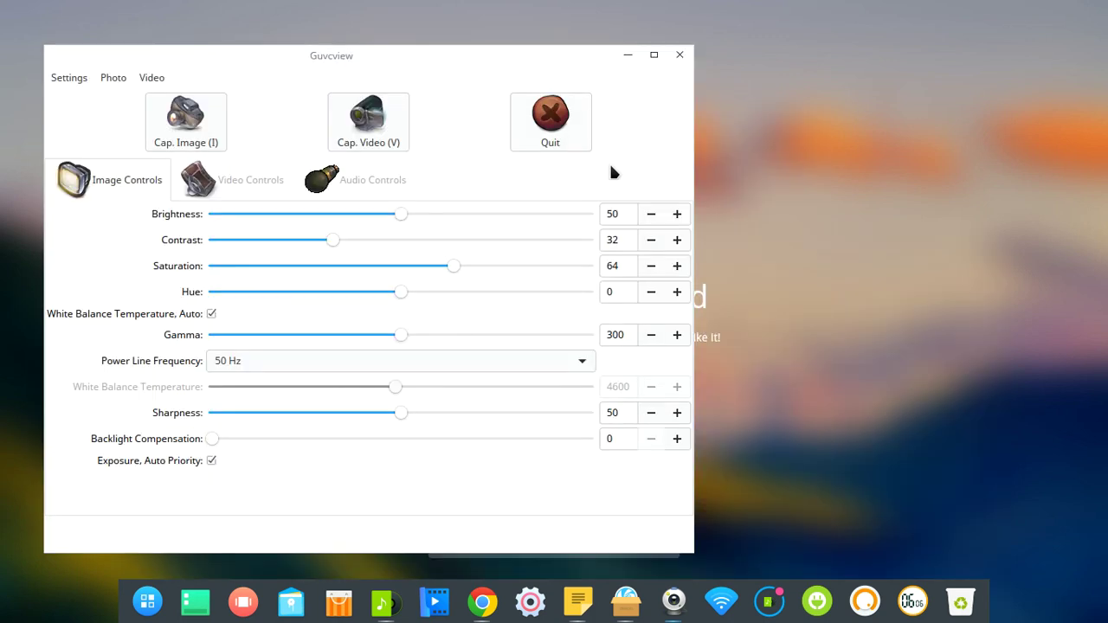
{"action": "mouse_move", "coordinate": [674, 603]}
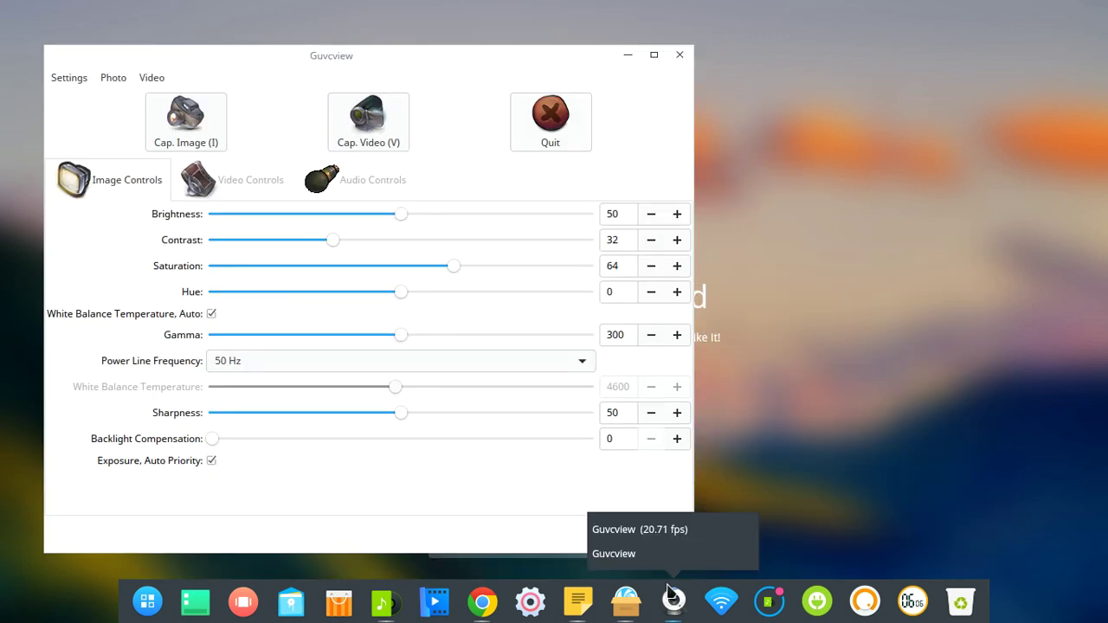
{"action": "left_click", "coordinate": [647, 554]}
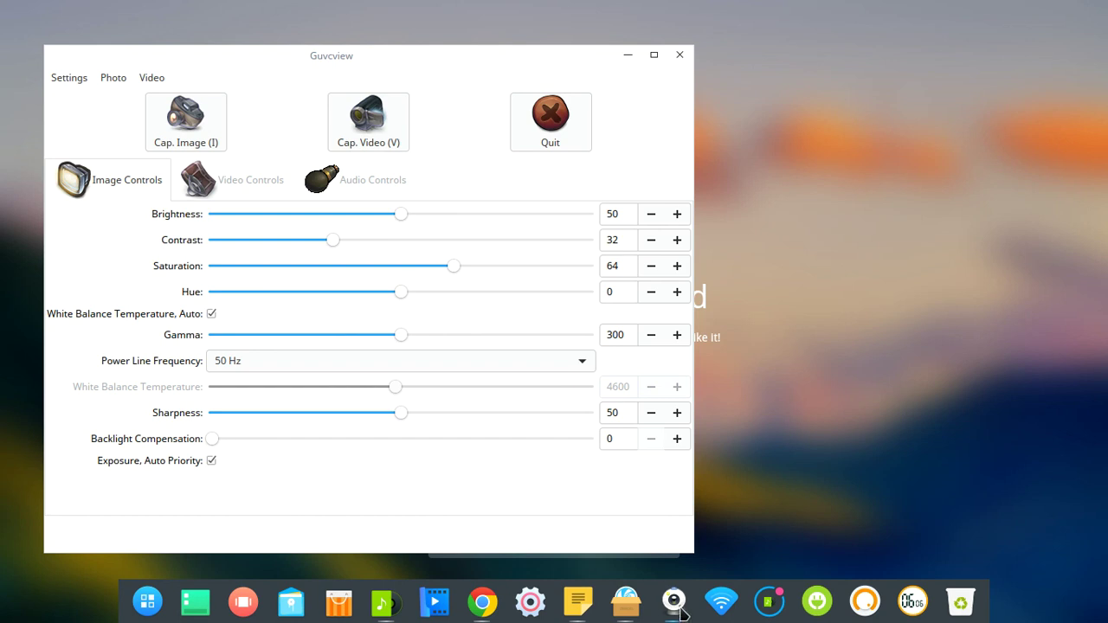
{"action": "left_click", "coordinate": [679, 610]}
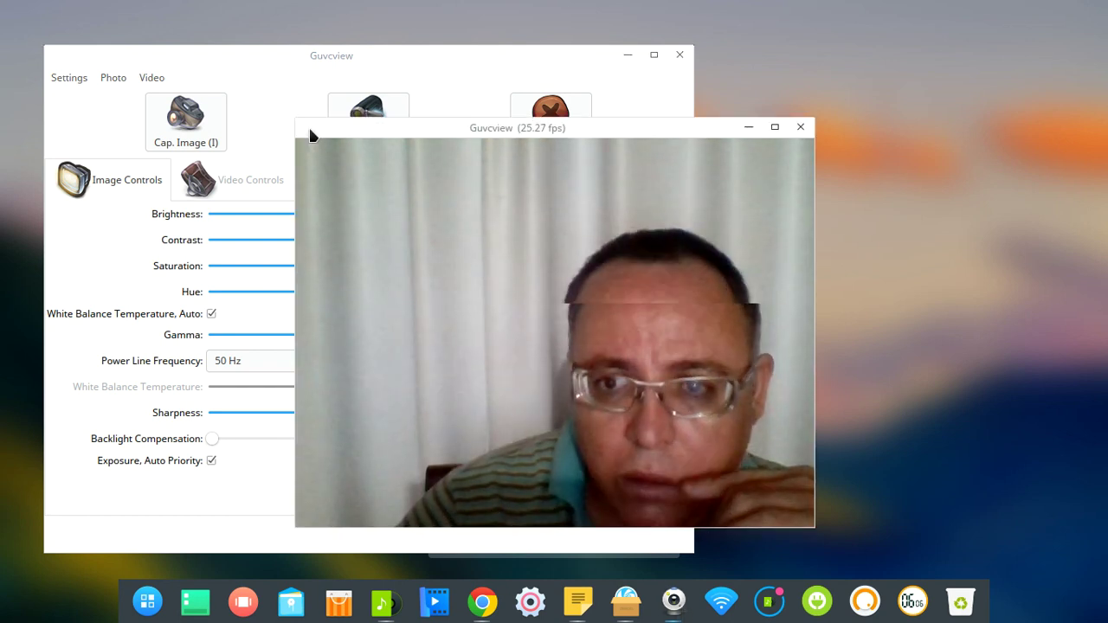
{"action": "left_click_drag", "start_coordinate": [303, 129], "coordinate": [862, 24]}
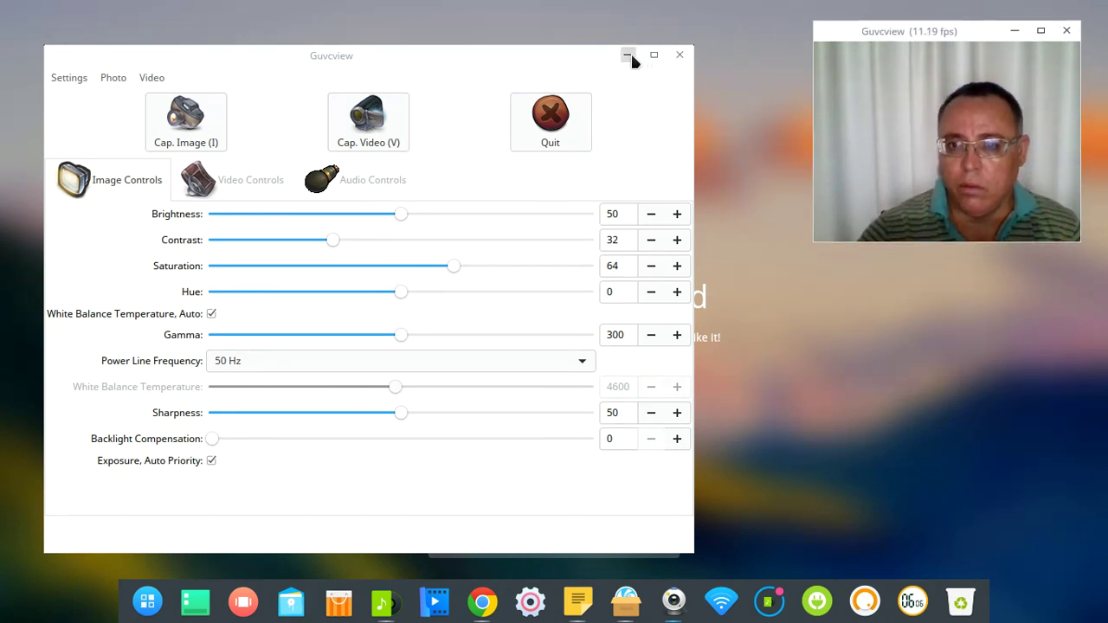
{"action": "left_click", "coordinate": [628, 54]}
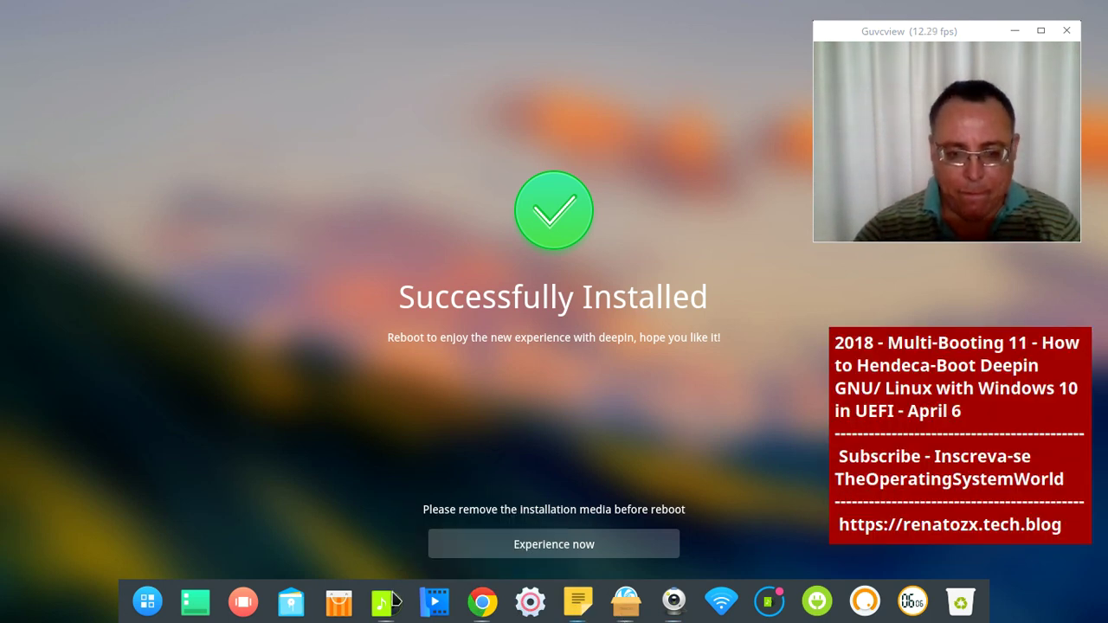
Bring up Deepin Music, drop the volume to minimum then raise it slightly, and minimize the player
{"action": "left_click", "coordinate": [385, 602]}
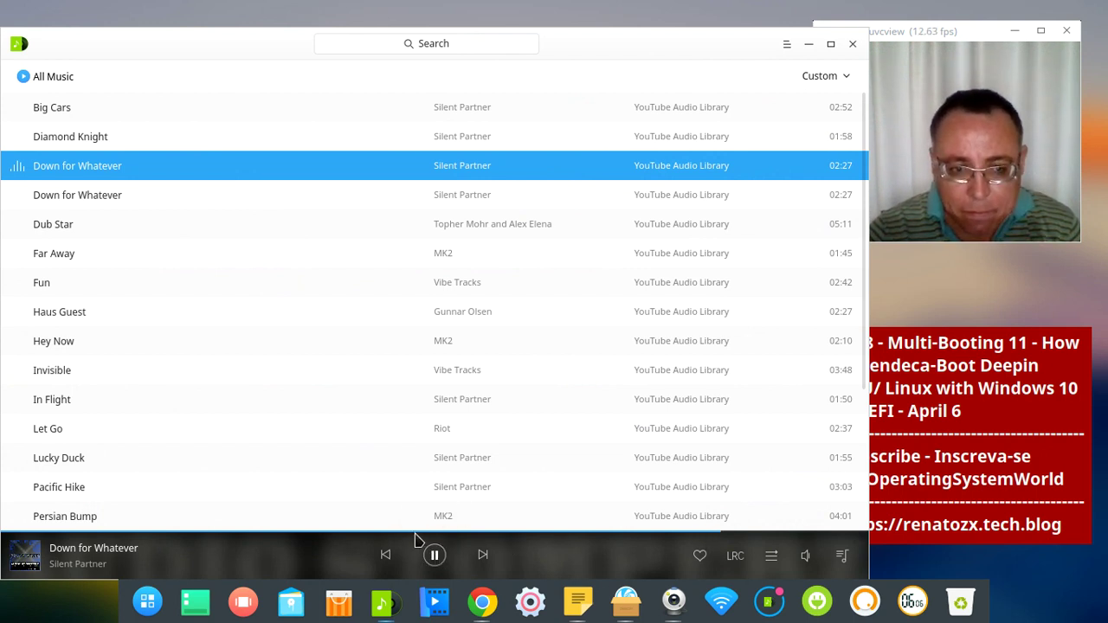
{"action": "mouse_move", "coordinate": [801, 562]}
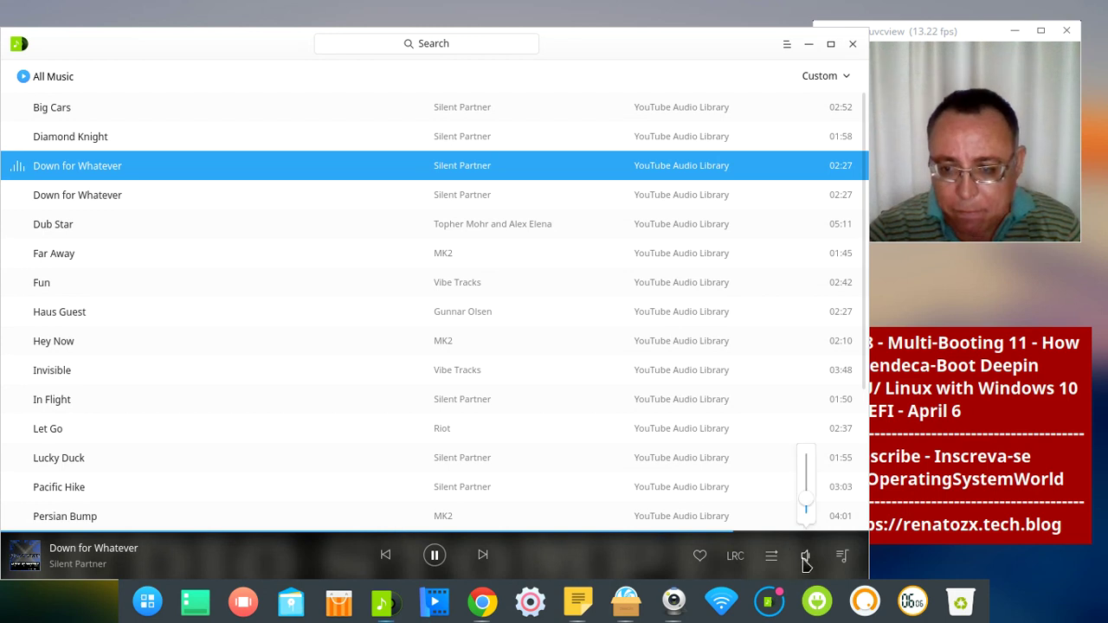
{"action": "left_click", "coordinate": [806, 508]}
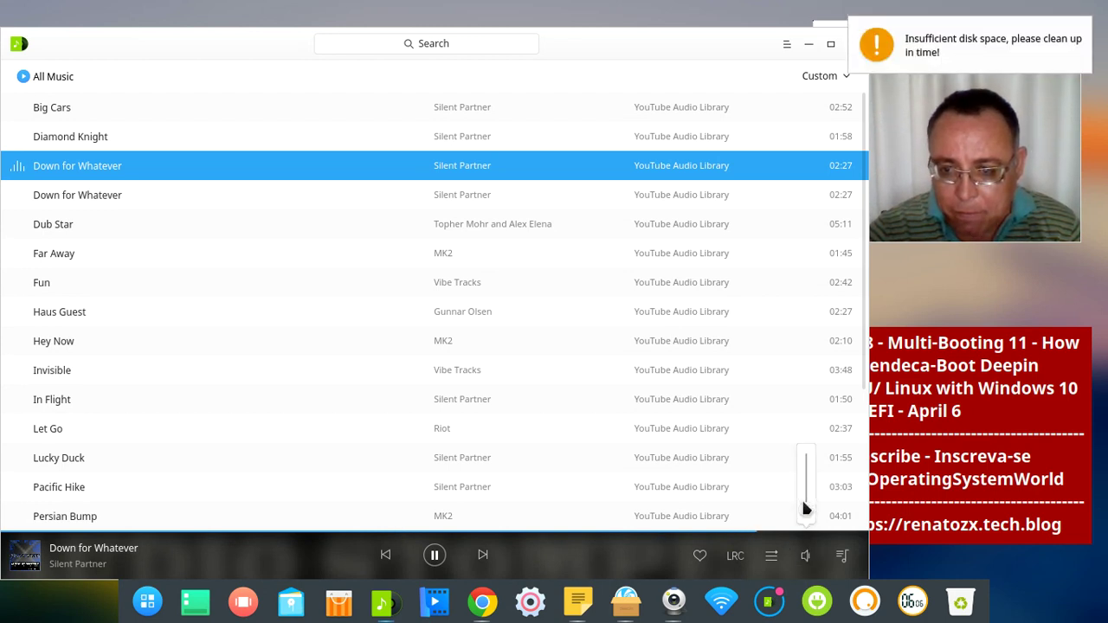
{"action": "mouse_move", "coordinate": [806, 509]}
{"action": "left_mouse_down"}
{"action": "mouse_move", "coordinate": [806, 497]}
{"action": "mouse_move", "coordinate": [802, 509]}
{"action": "left_mouse_up"}
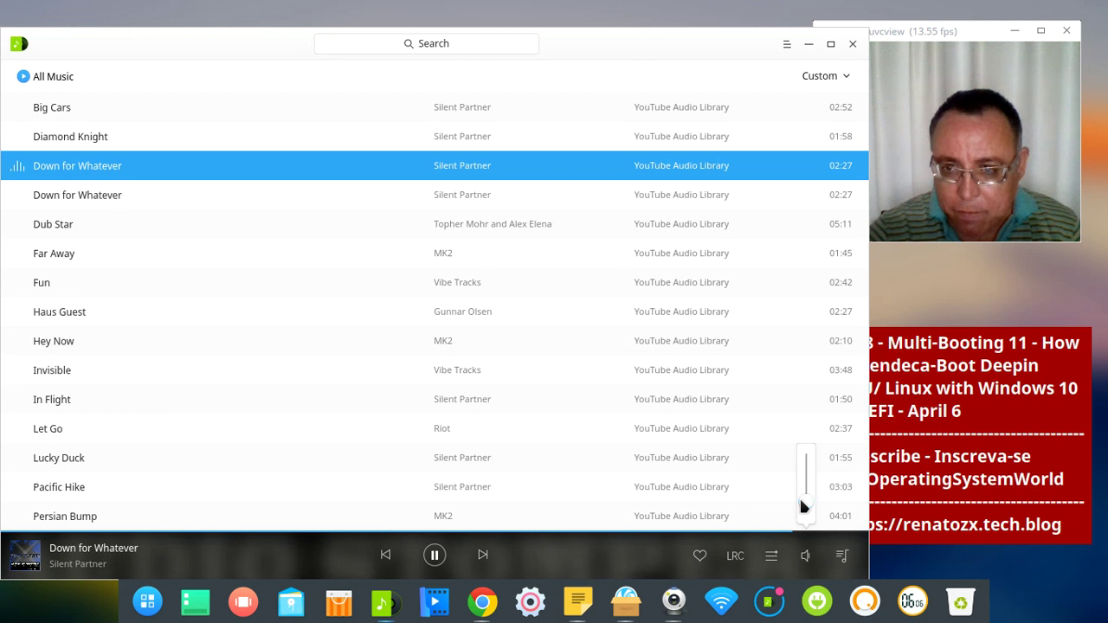
{"action": "left_click", "coordinate": [808, 44]}
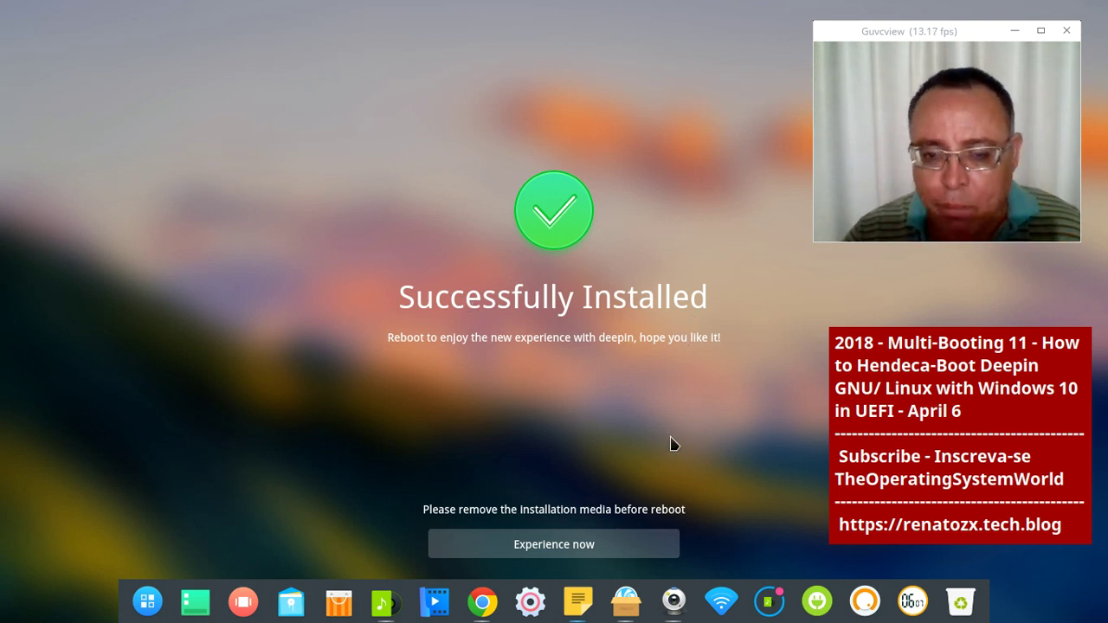
Open The Operating System World YouTube channel in Chrome and scroll down through its uploads and playlists
{"action": "left_click", "coordinate": [482, 601]}
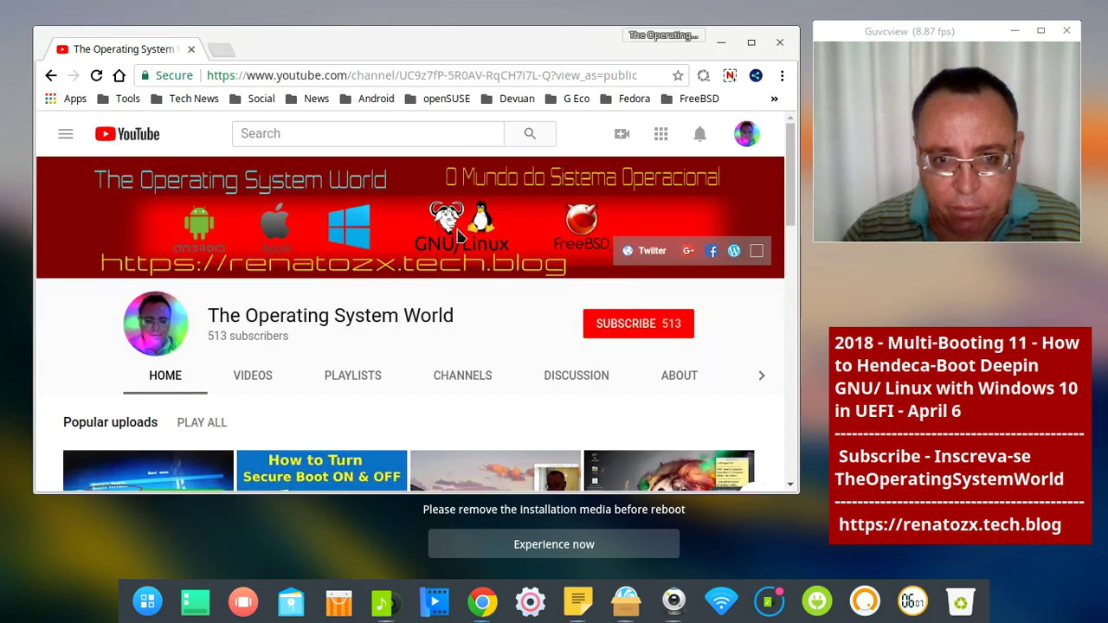
{"action": "scroll", "coordinate": [459, 233], "scroll_direction": "down", "scroll_amount": 2}
{"action": "scroll", "coordinate": [459, 233], "scroll_direction": "down", "scroll_amount": 2}
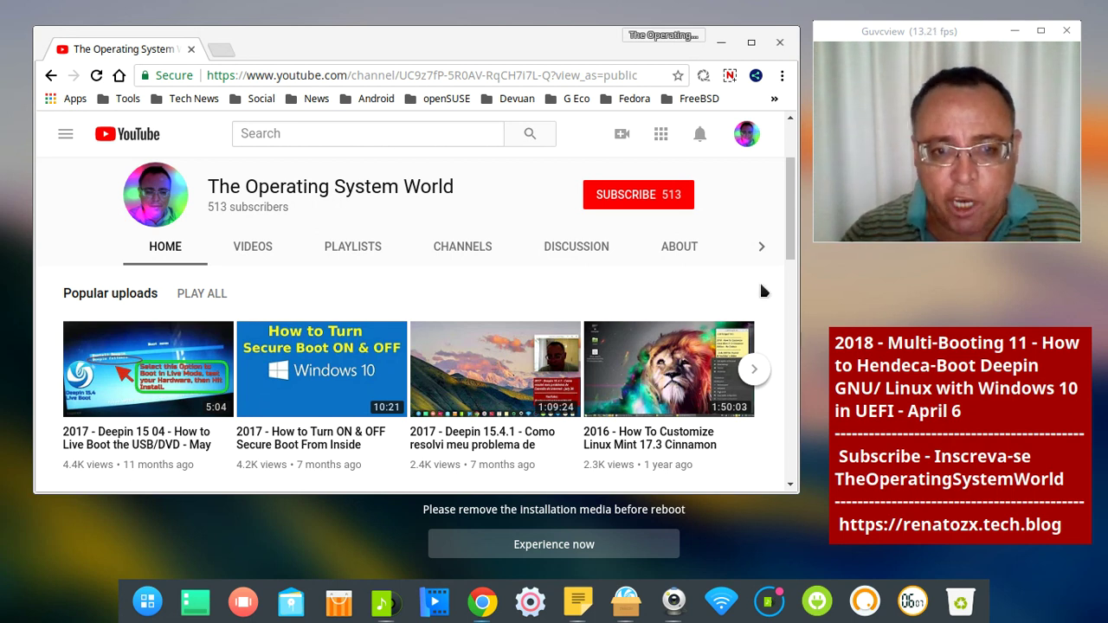
{"action": "scroll", "coordinate": [744, 272], "scroll_direction": "down", "scroll_amount": 2}
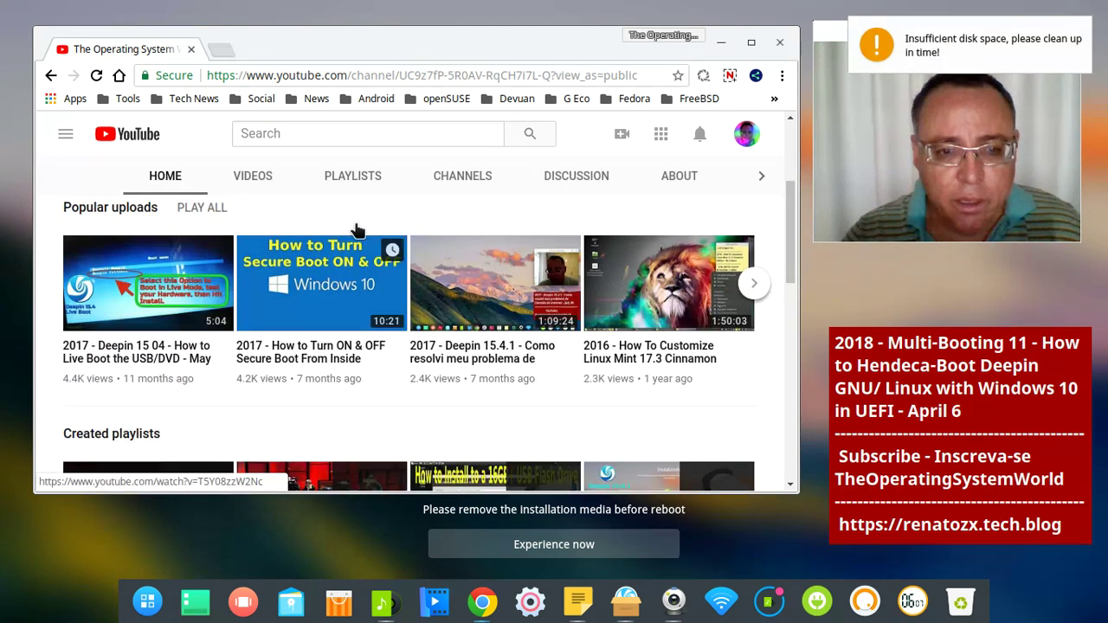
{"action": "scroll", "coordinate": [588, 400], "scroll_direction": "down", "scroll_amount": 3}
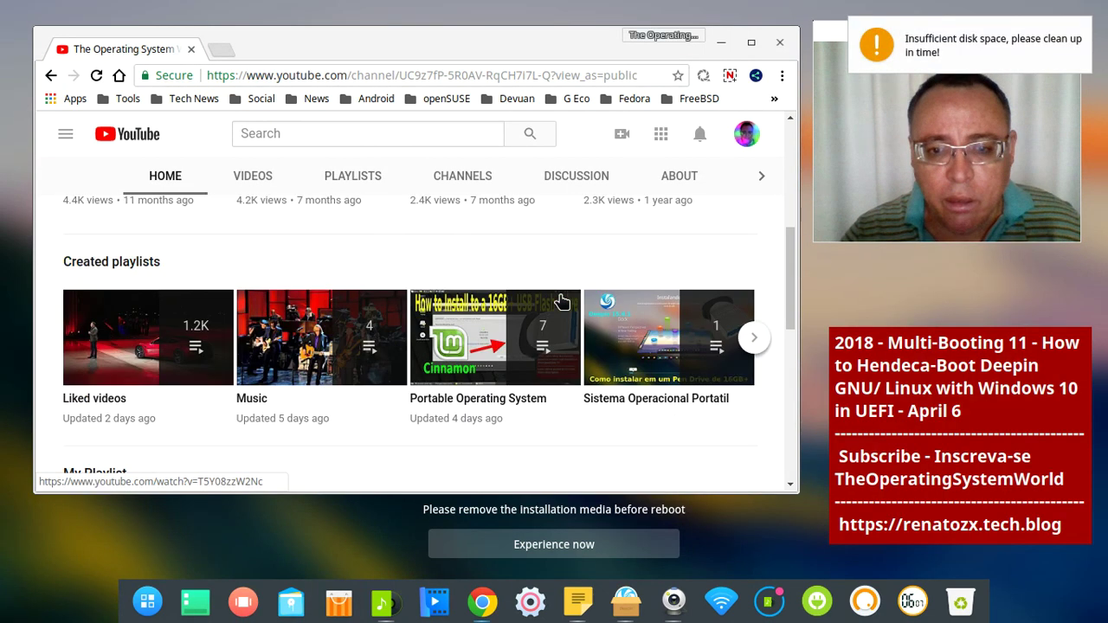
{"action": "scroll", "coordinate": [569, 371], "scroll_direction": "down", "scroll_amount": 1}
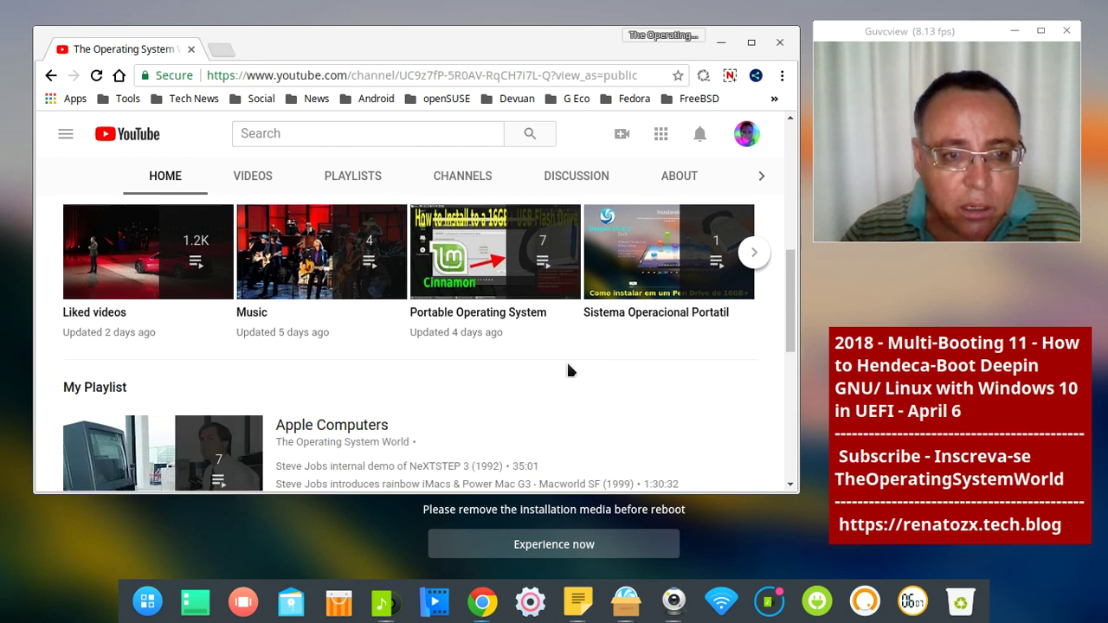
Scroll back to the top and open the screen recorder panel showing 19:55 recorded
{"action": "scroll", "coordinate": [569, 370], "scroll_direction": "up", "scroll_amount": 2}
{"action": "scroll", "coordinate": [569, 370], "scroll_direction": "up", "scroll_amount": 3}
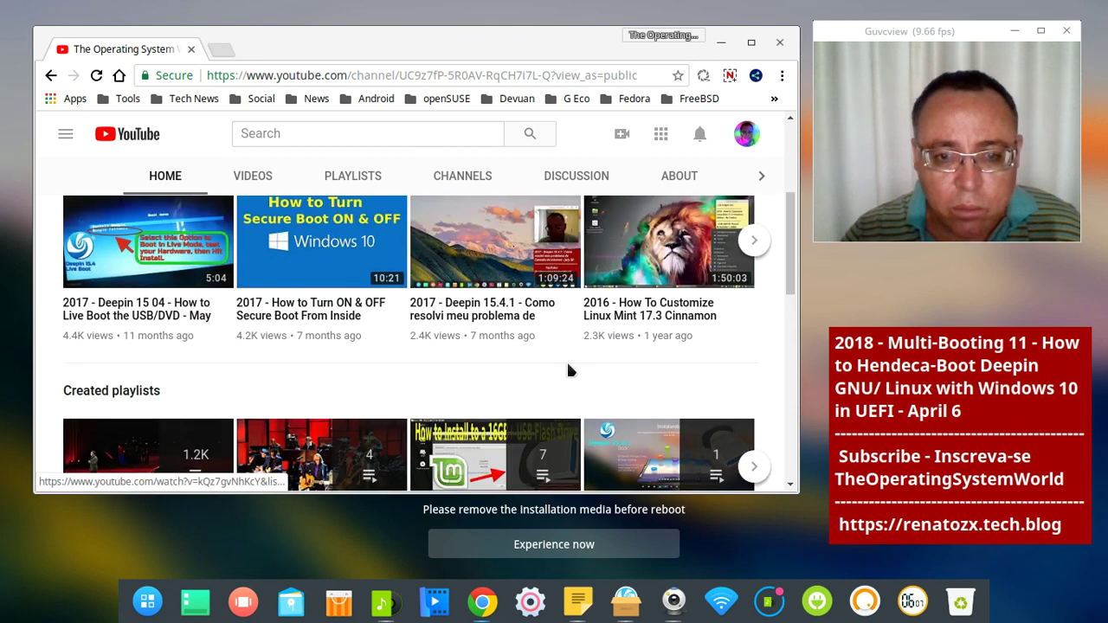
{"action": "scroll", "coordinate": [568, 371], "scroll_direction": "up", "scroll_amount": 4}
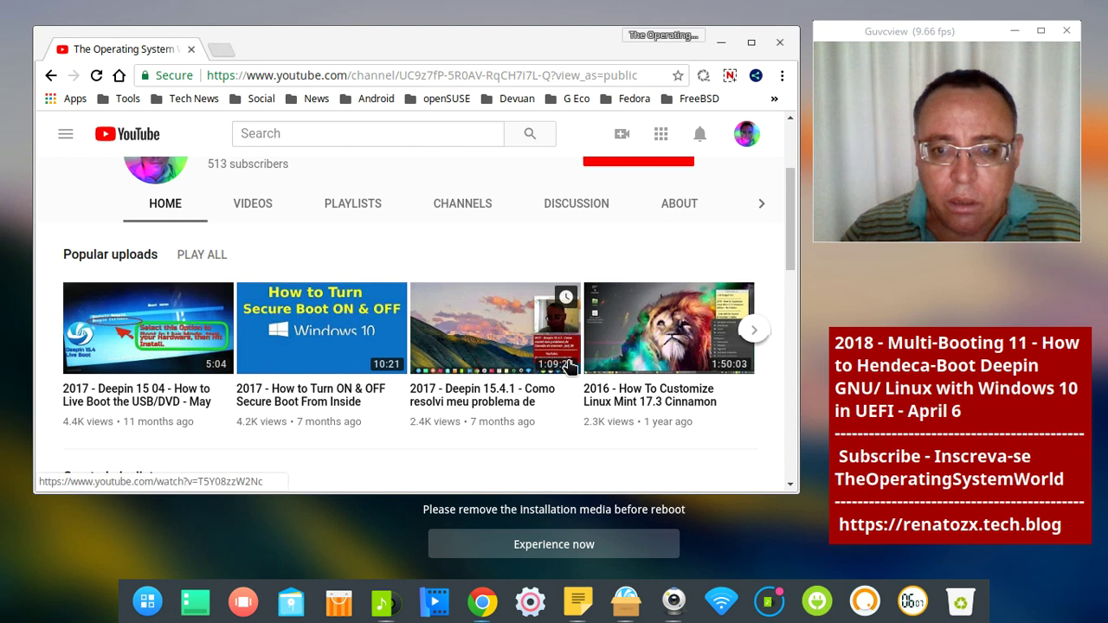
{"action": "scroll", "coordinate": [360, 316], "scroll_direction": "up", "scroll_amount": 1}
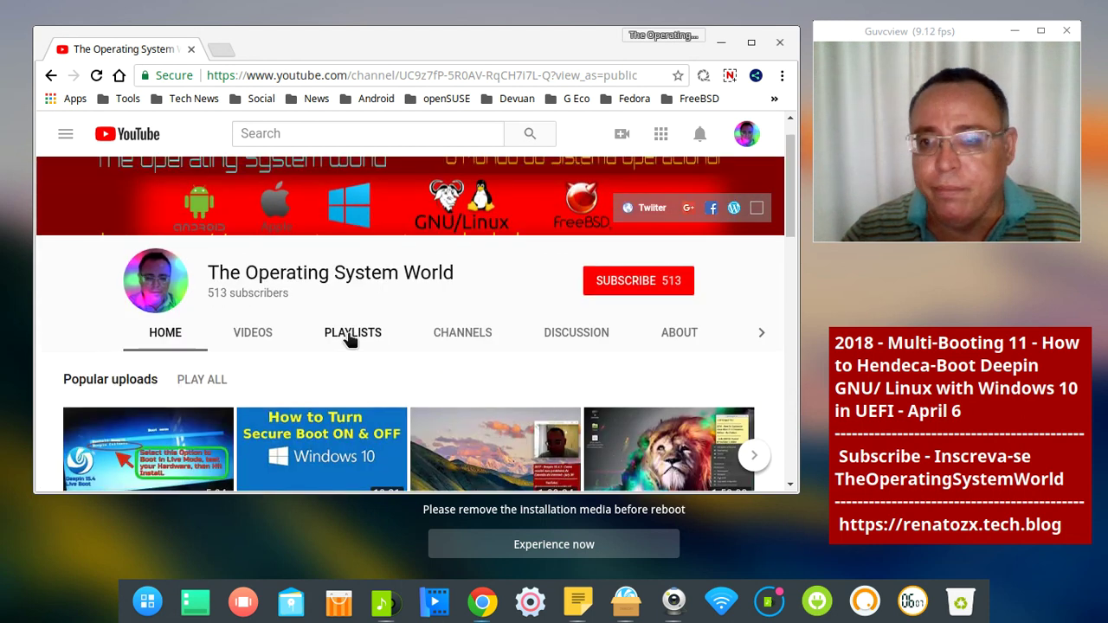
{"action": "left_click", "coordinate": [729, 76]}
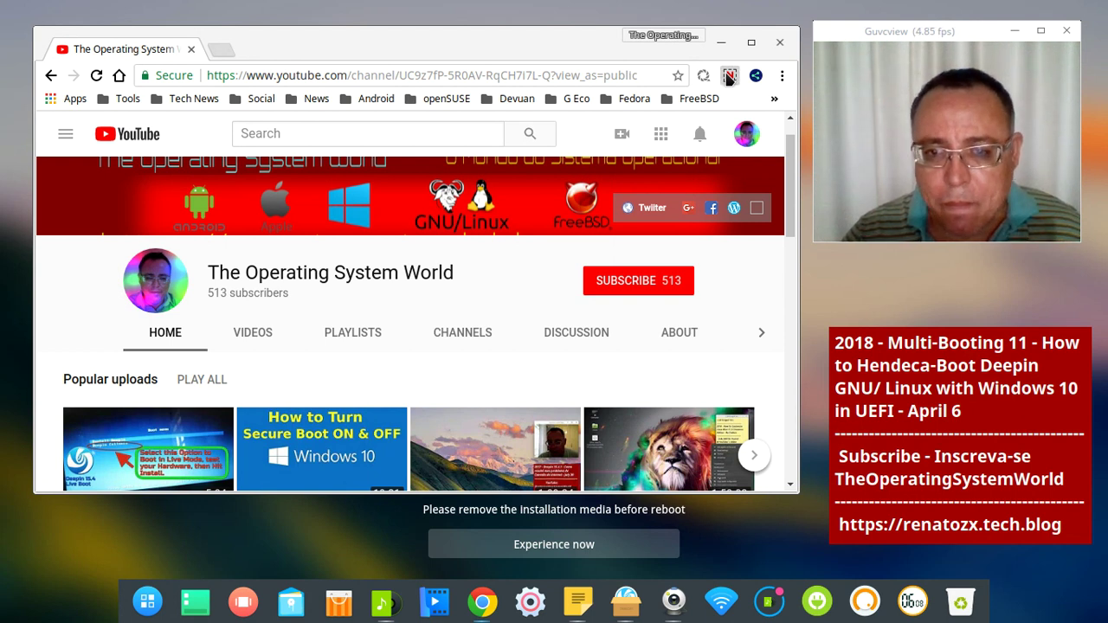
{"action": "left_click", "coordinate": [729, 78]}
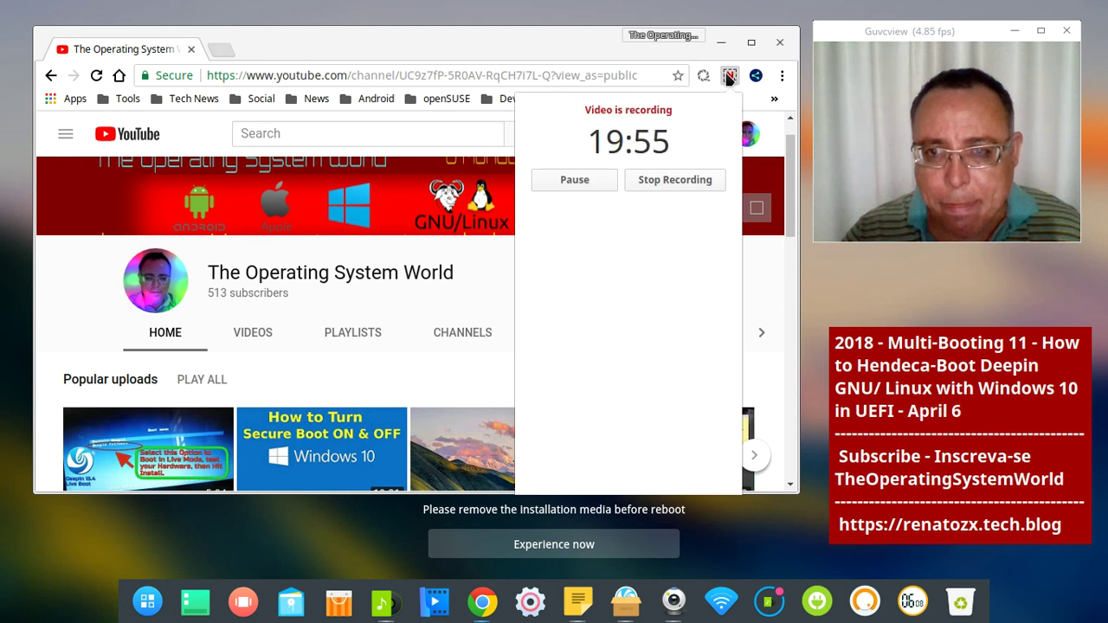